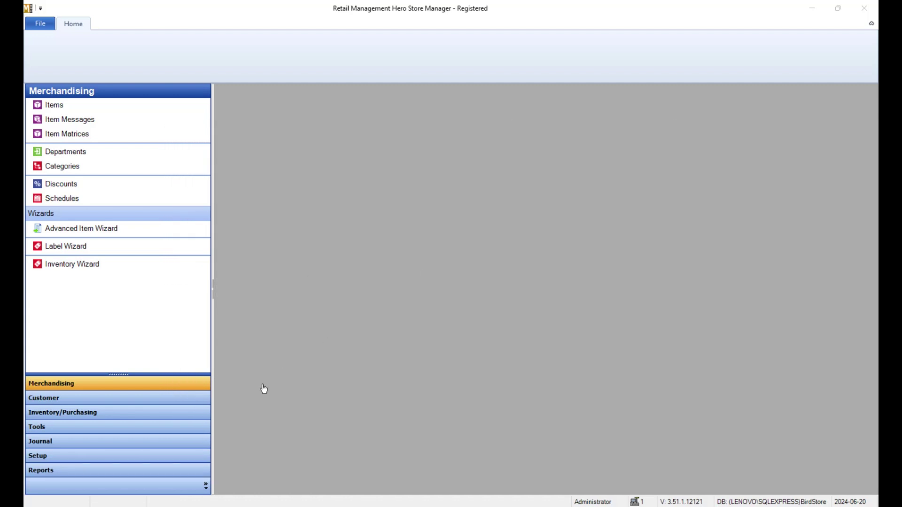
- Open the Active Reports section and expand the Customers folder within the Standard reports
left_click(138, 476)
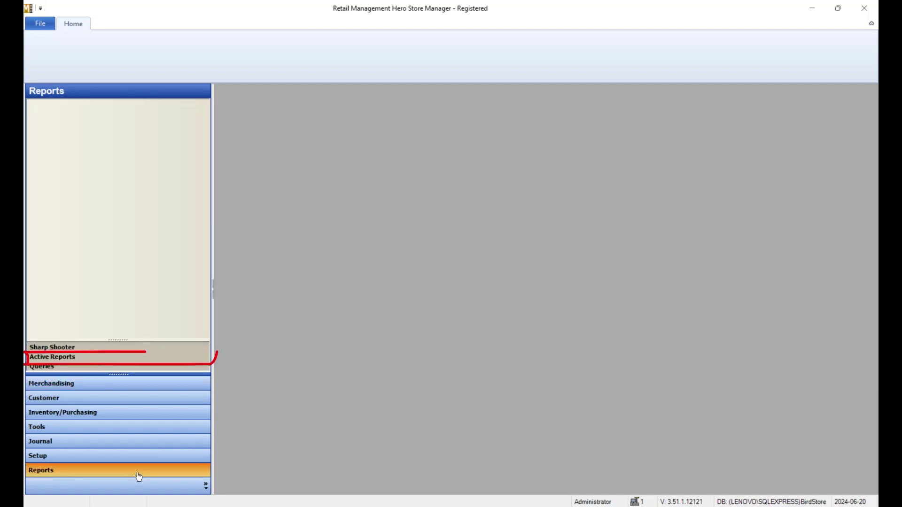
left_click(140, 358)
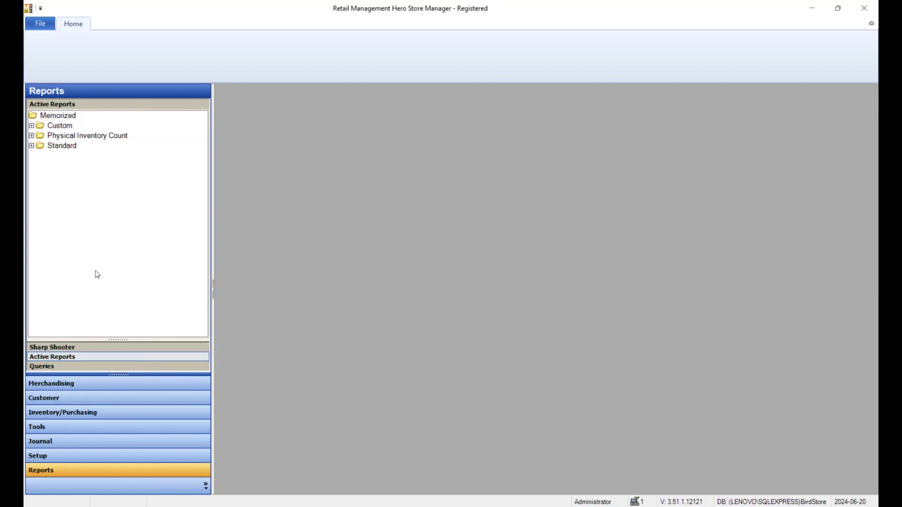
left_click(32, 147)
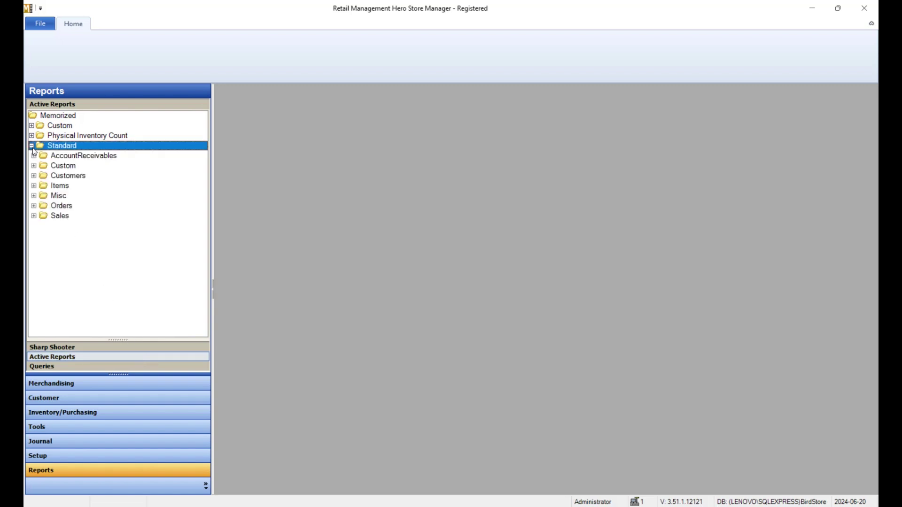
left_click(34, 176)
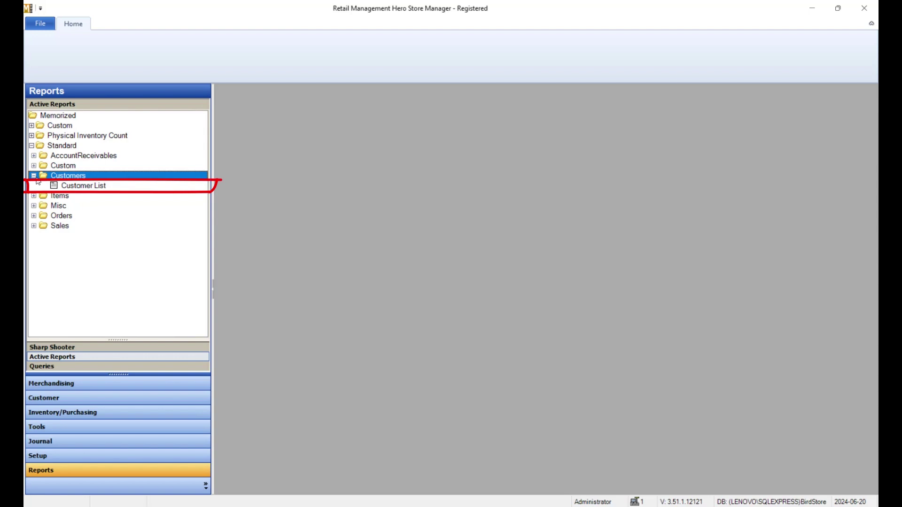
- View the customer reports in the Custom folder, and collapse the Custom folder and the Standard Customers folder
left_click(31, 126)
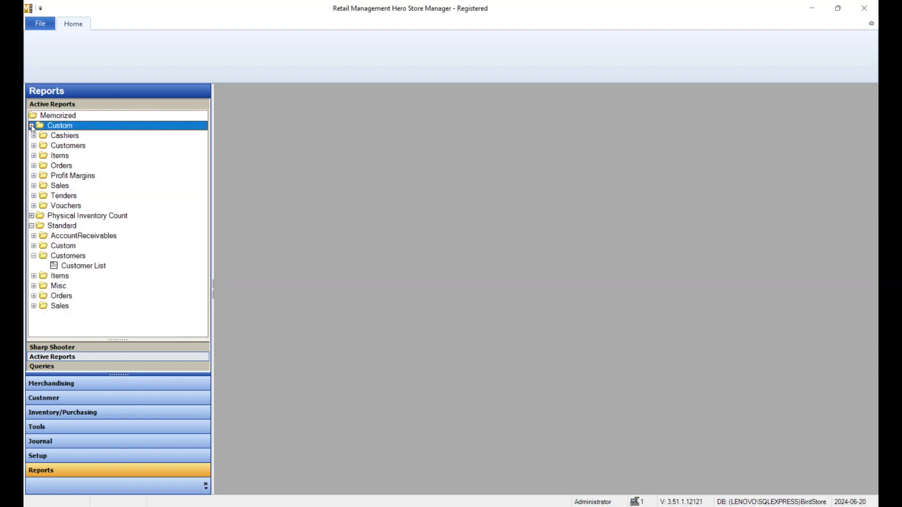
left_click(34, 146)
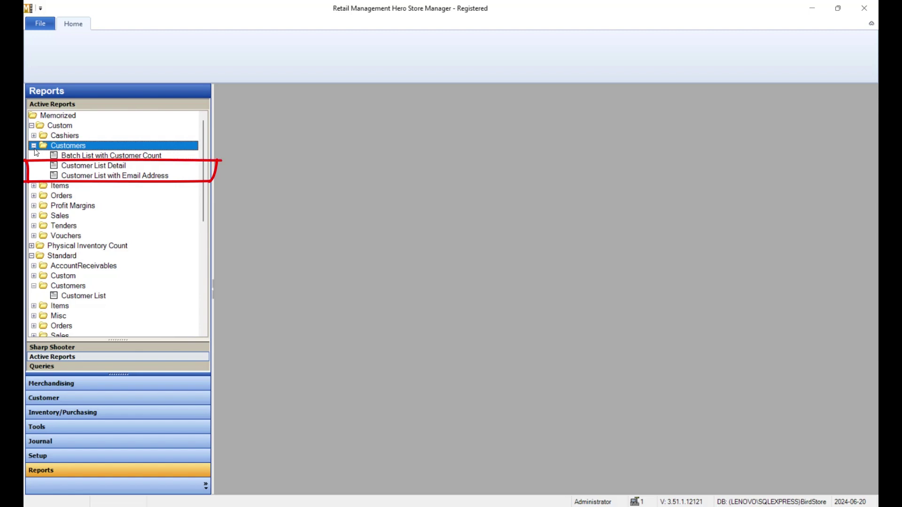
left_click(34, 147)
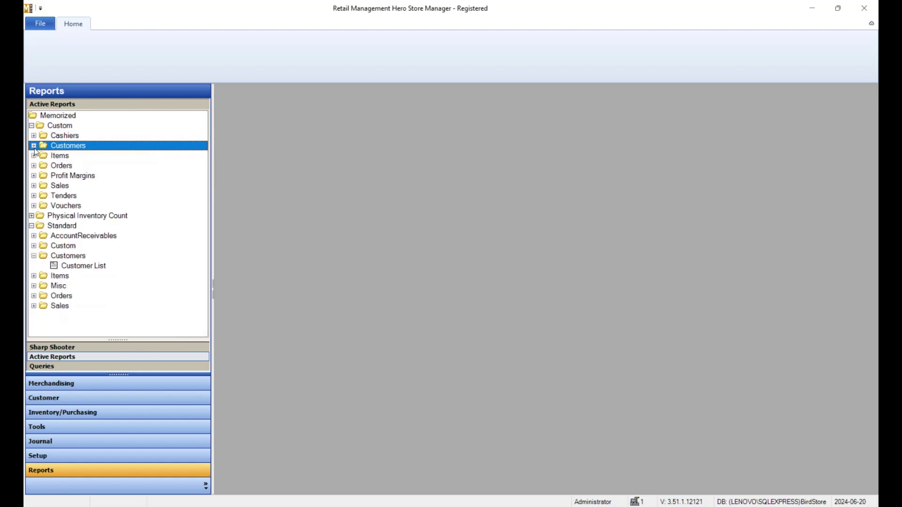
left_click(31, 126)
left_click(33, 176)
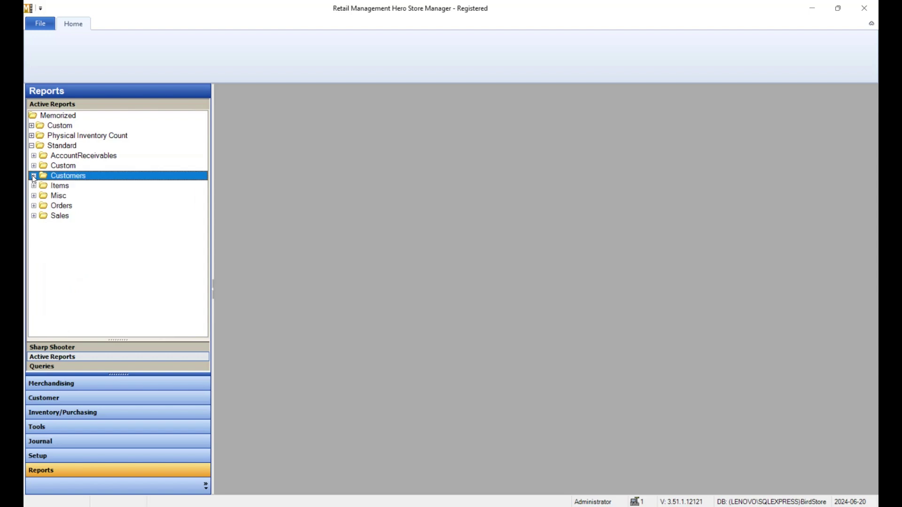
- Run the Department Sales Report from the Standard Sales folder with its date filter changed to Last Year, and close it
left_click(34, 216)
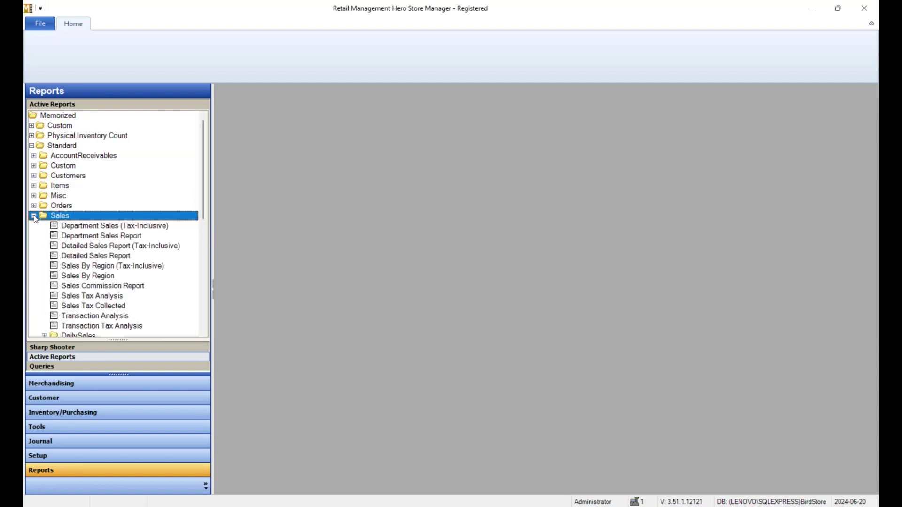
left_click(82, 238)
double_click(82, 239)
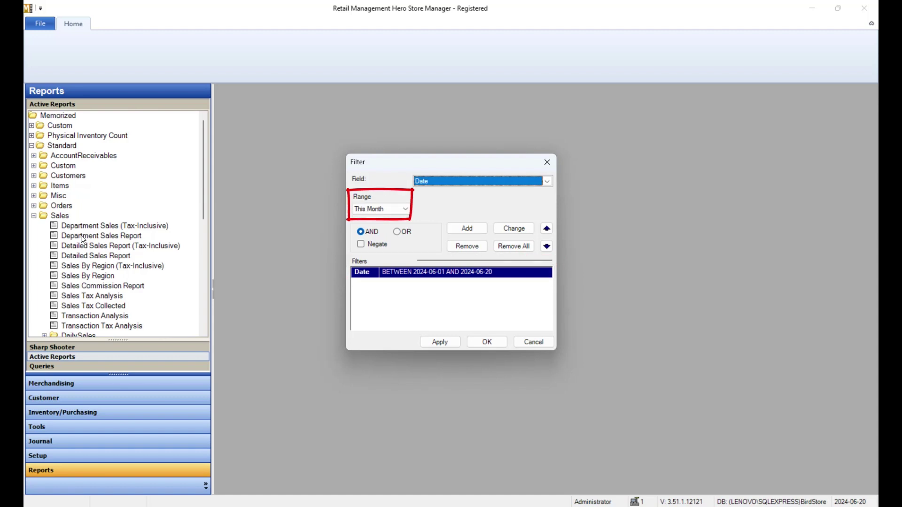
left_click(405, 209)
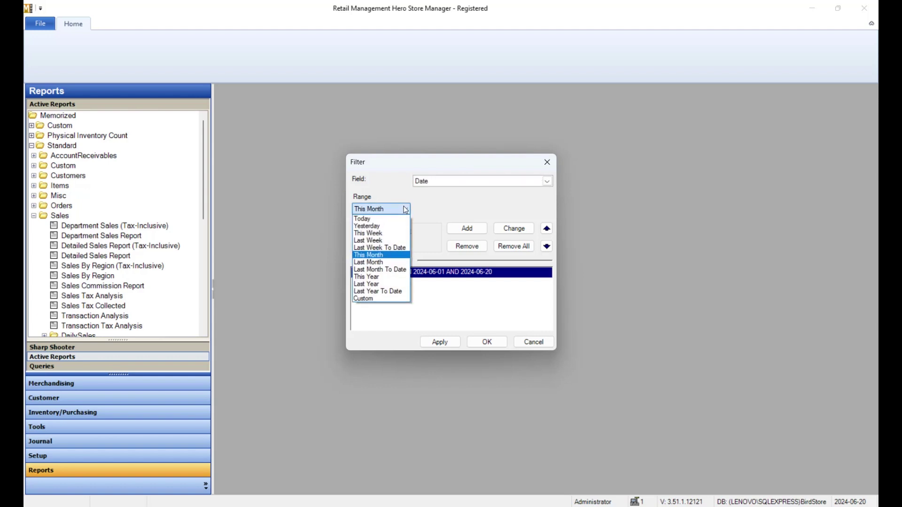
left_click(403, 285)
left_click(506, 229)
left_click(498, 344)
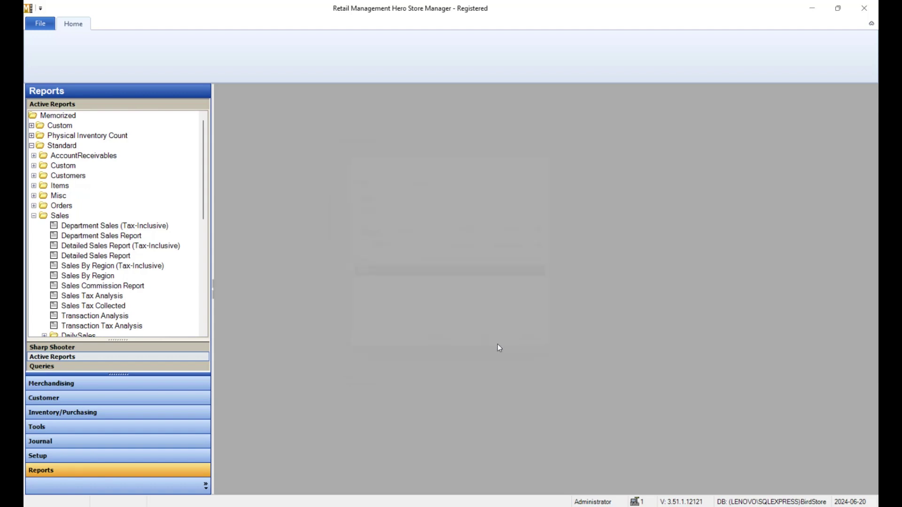
left_click(873, 89)
- Reopen the Department Sales Report and change its date filter to a custom range from 2024-06-14 to 2024-06-17
double_click(124, 238)
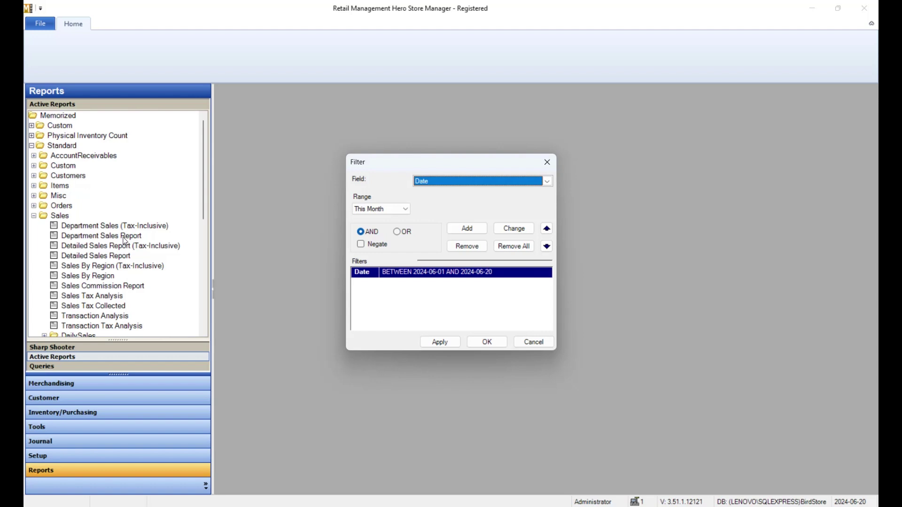
left_click(407, 209)
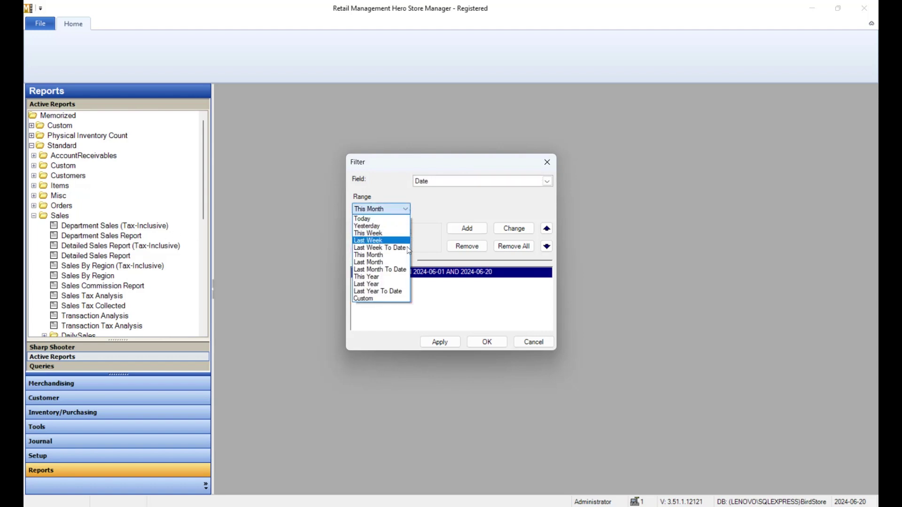
left_click(405, 298)
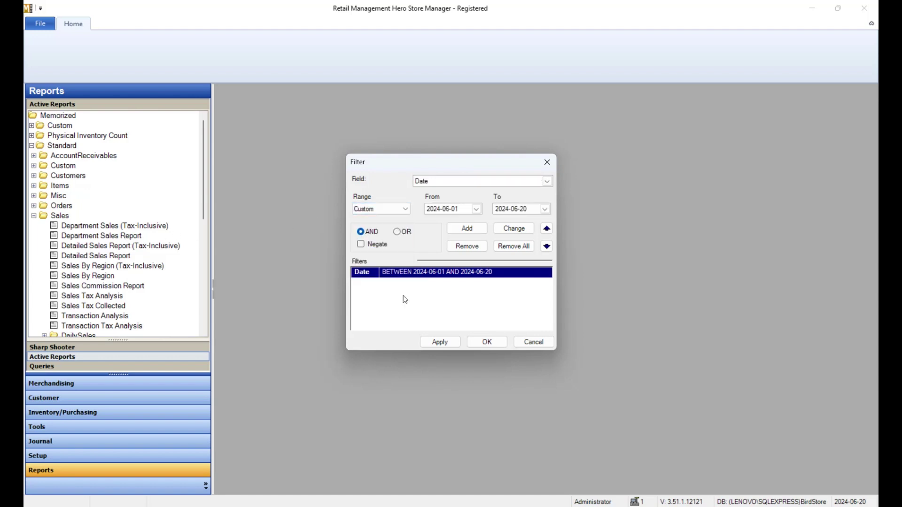
left_click(476, 209)
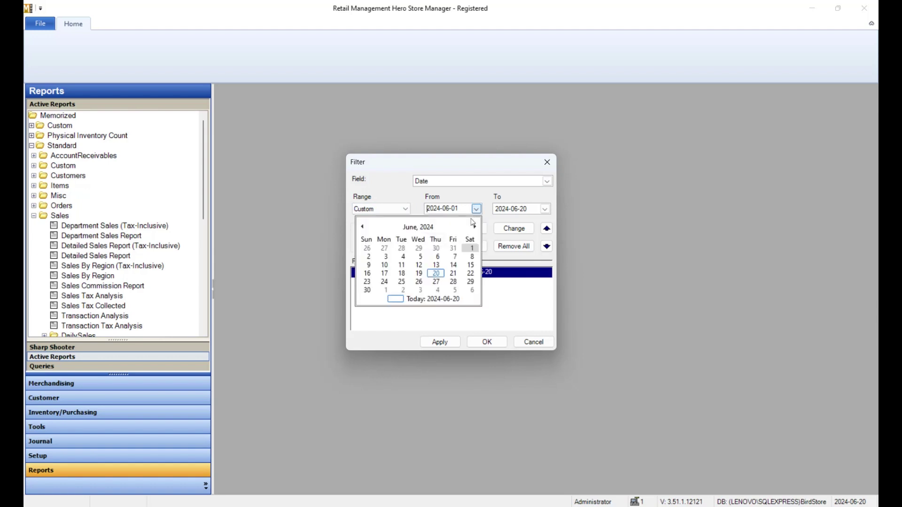
left_click(453, 258)
left_click(544, 209)
left_click(452, 279)
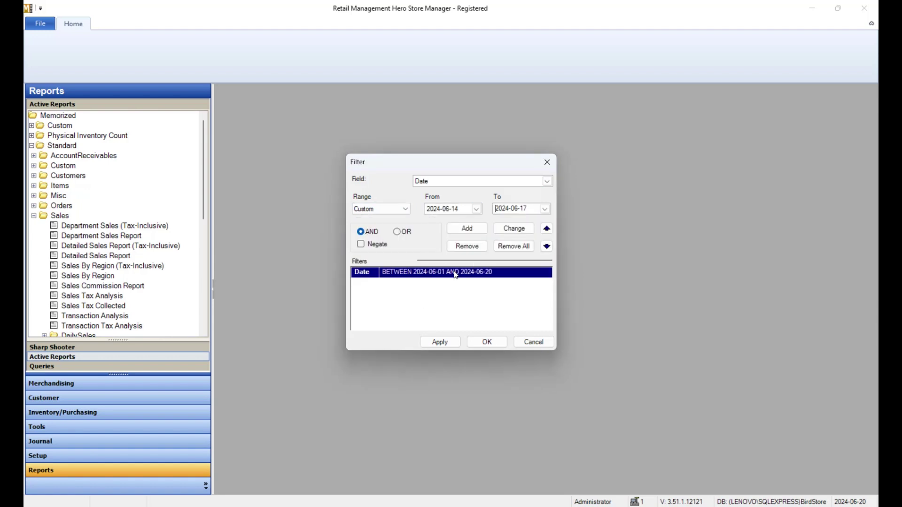
left_click(510, 230)
- Replace the date filter with Department = BOOKS, run the Department Sales Report, and close it
left_click(478, 247)
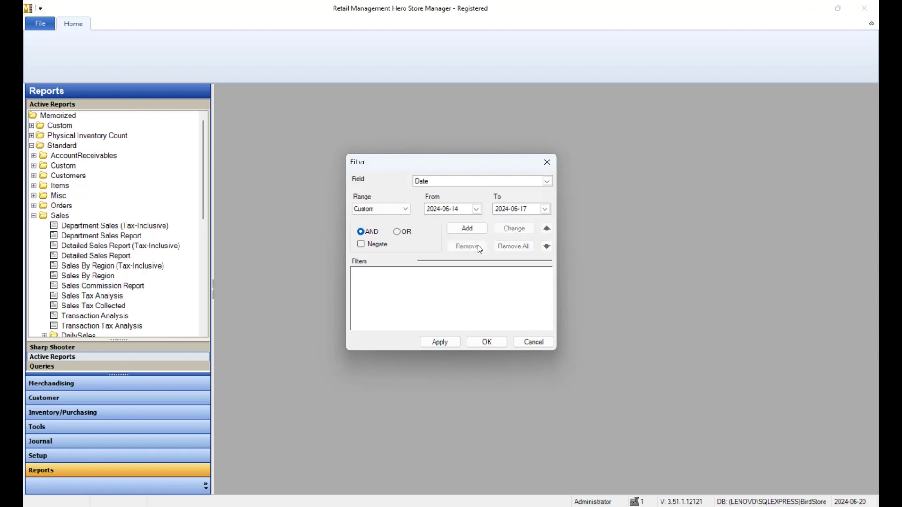
left_click(478, 182)
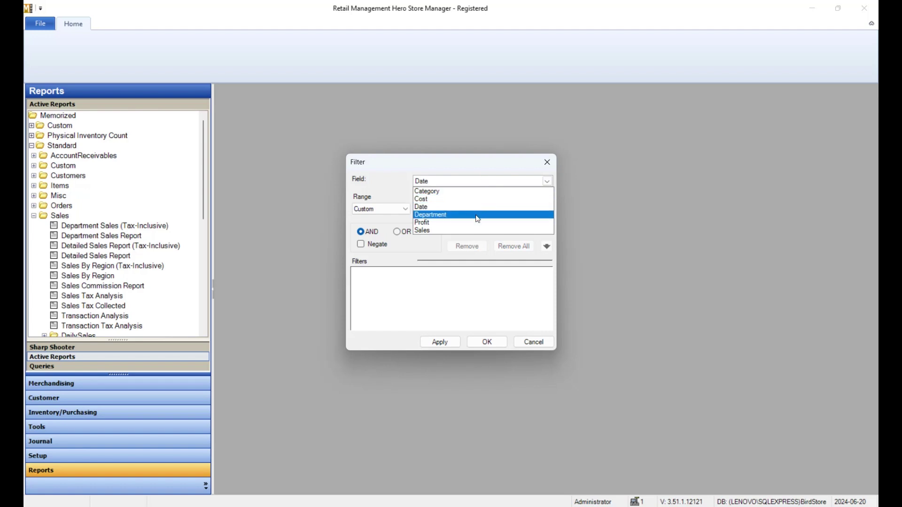
left_click(477, 214)
left_click(476, 242)
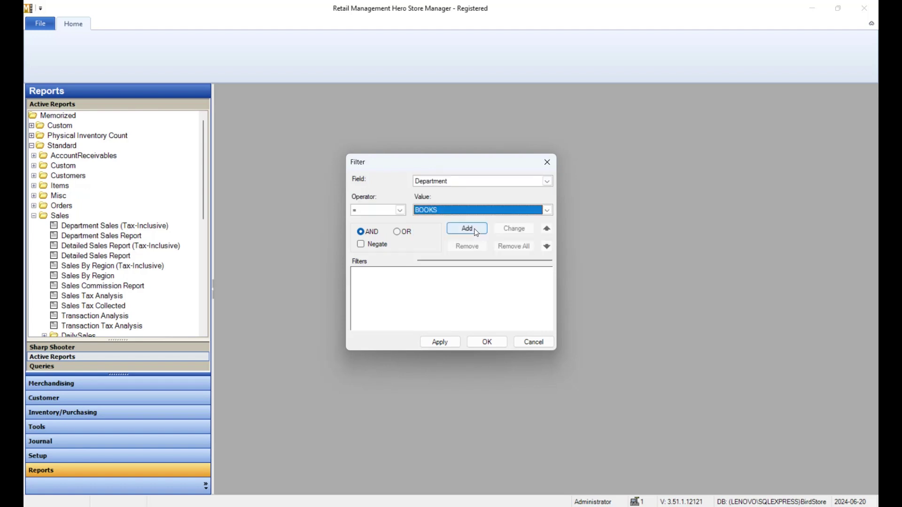
left_click(476, 233)
left_click(484, 342)
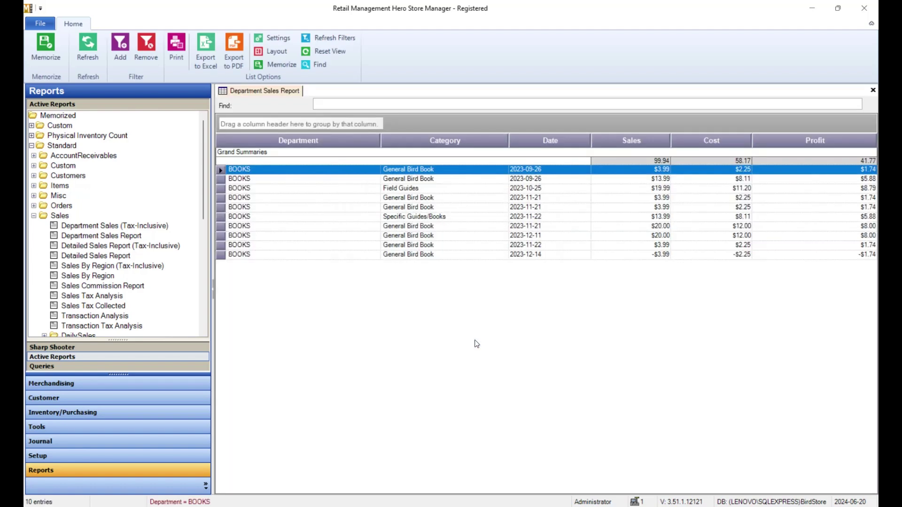
left_click(872, 89)
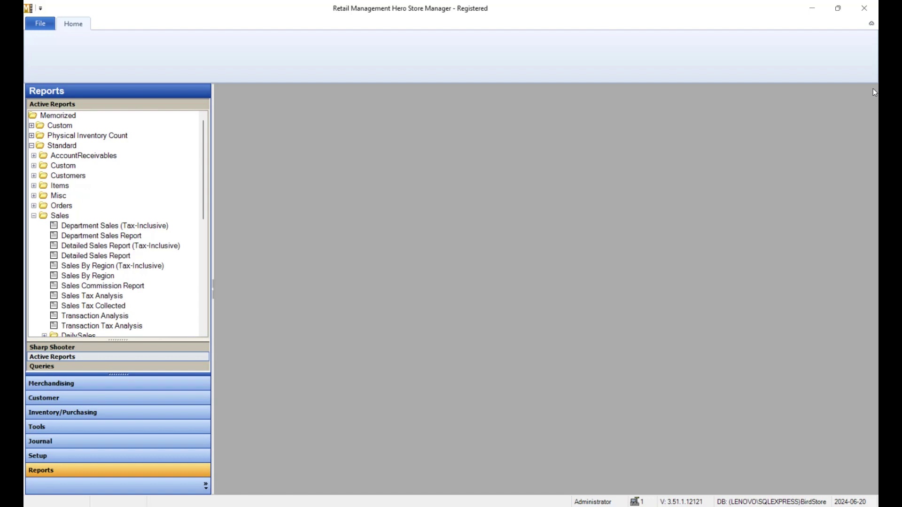
- Browse the filter fields offered for the Standard Customer List report, and cancel the filter
left_click(34, 177)
double_click(91, 188)
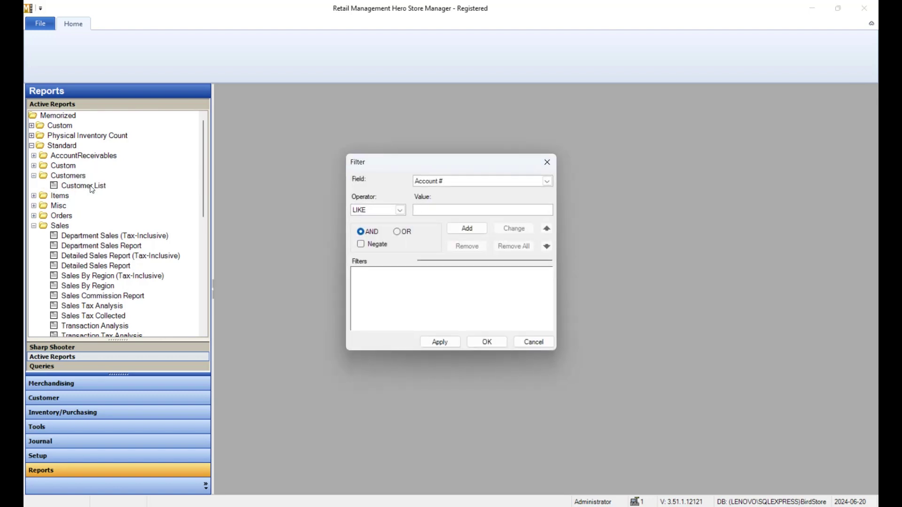
left_click(487, 180)
scroll(486, 212, "down", 9)
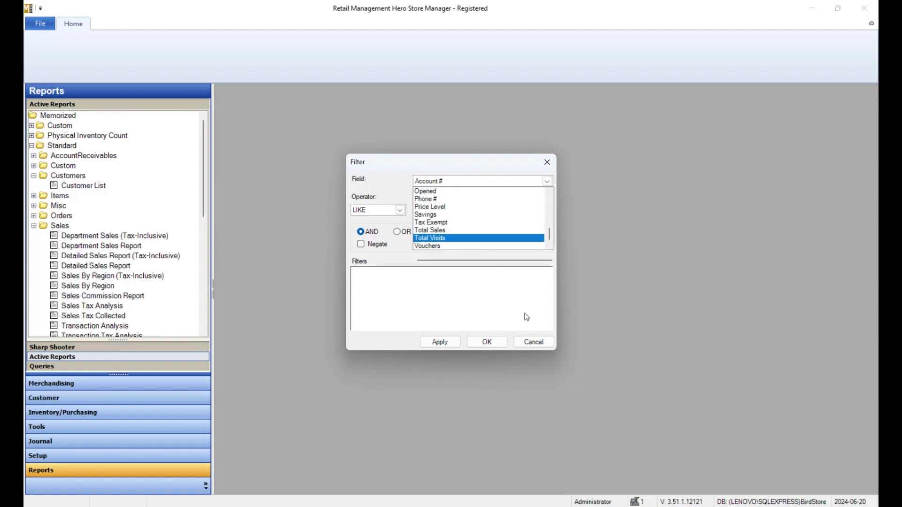
left_click(533, 336)
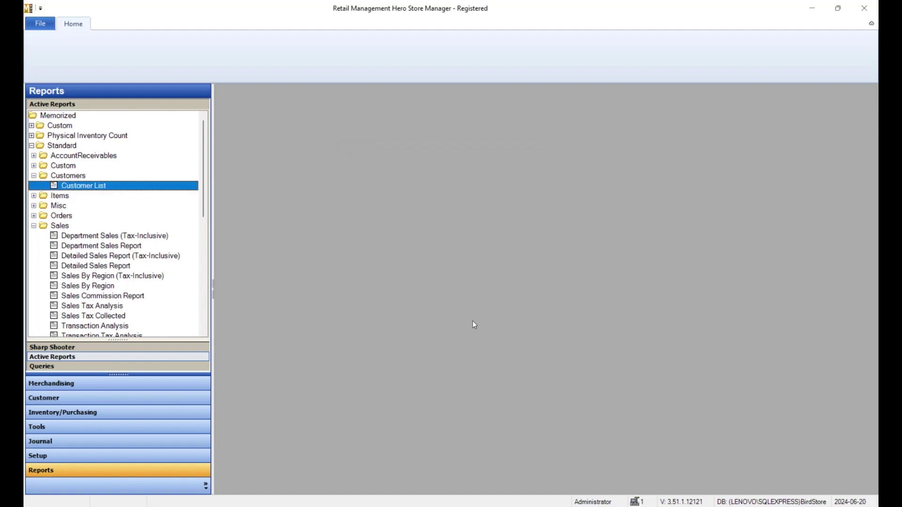
- Open the Detailed Sales Report from the Standard Sales folder and browse its available filter fields
double_click(119, 265)
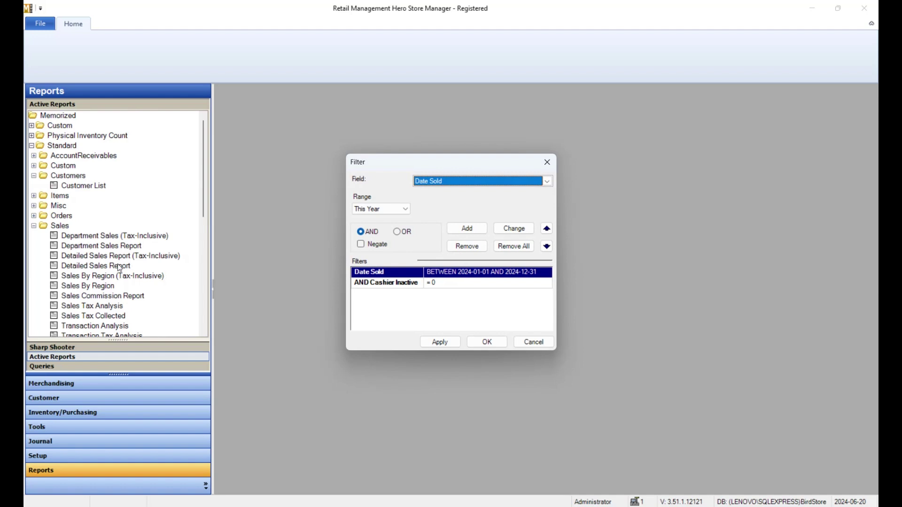
left_click(484, 182)
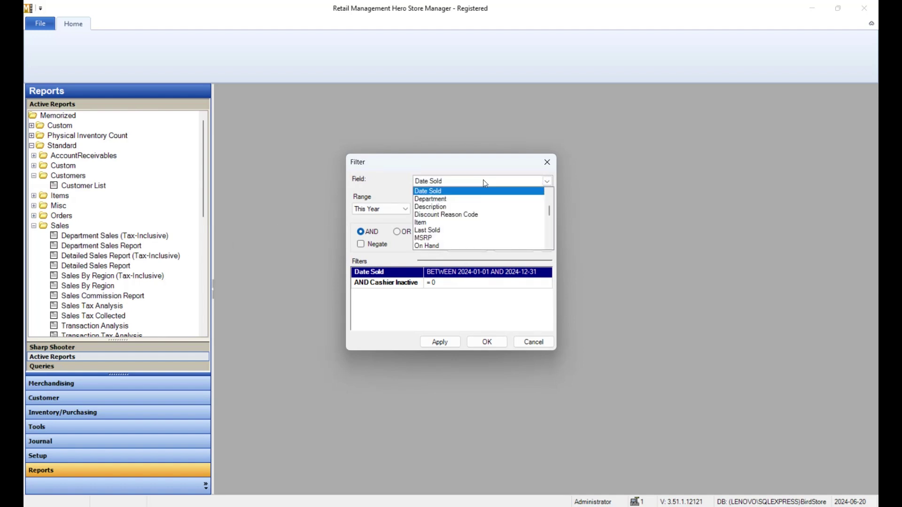
scroll(487, 208, "down", 7)
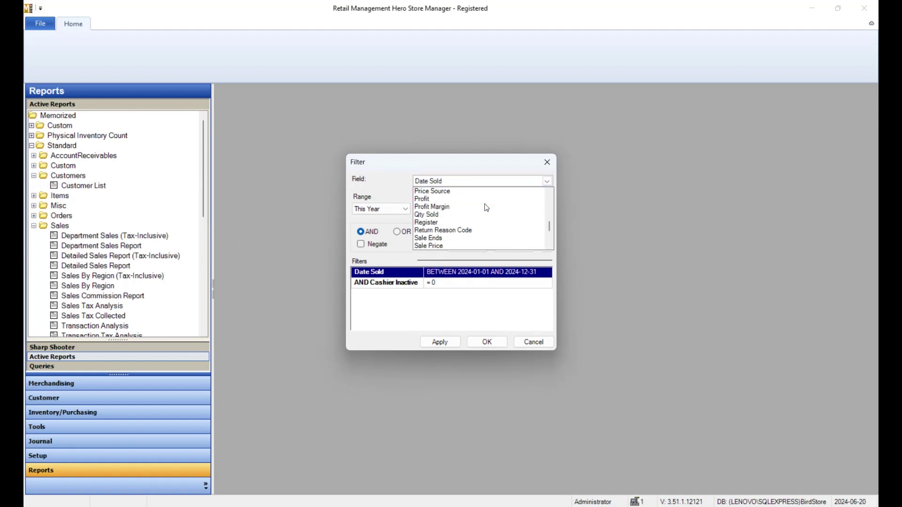
left_click(479, 182)
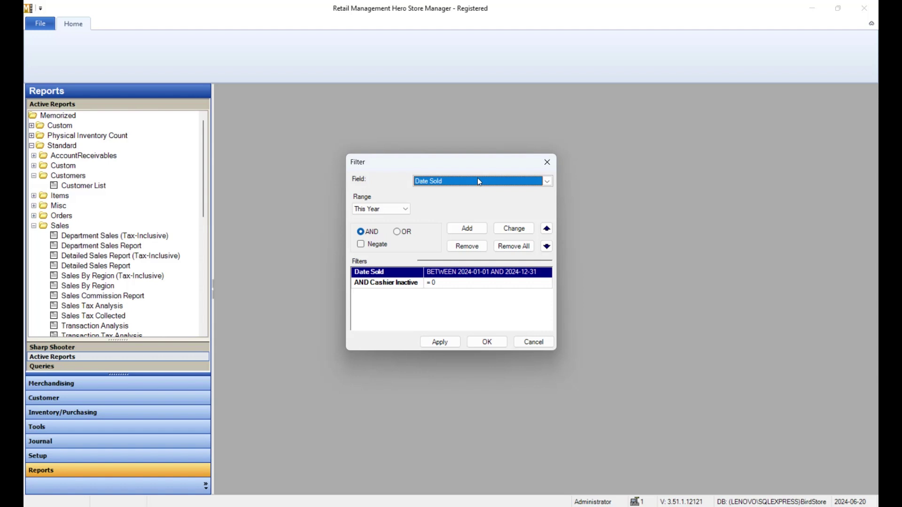
- Choose Department as the filter field and examine the comparison operators it offers
left_click(479, 182)
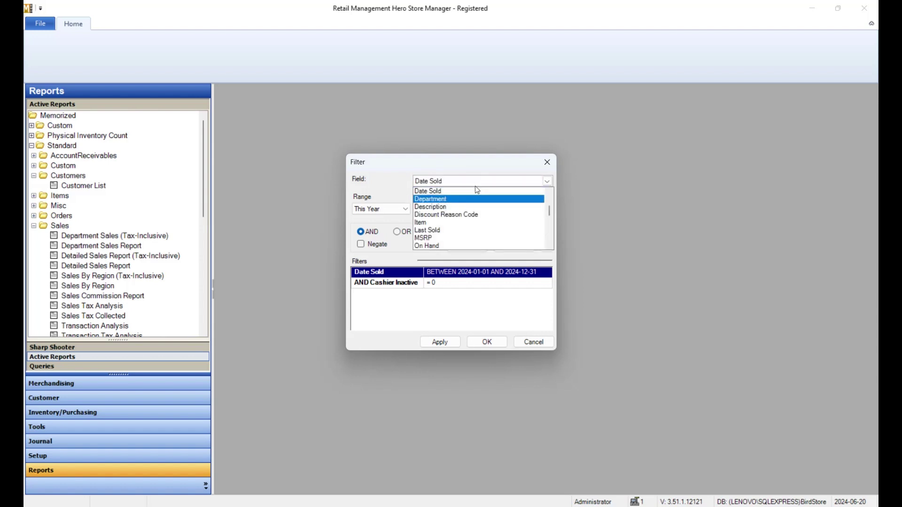
left_click(470, 200)
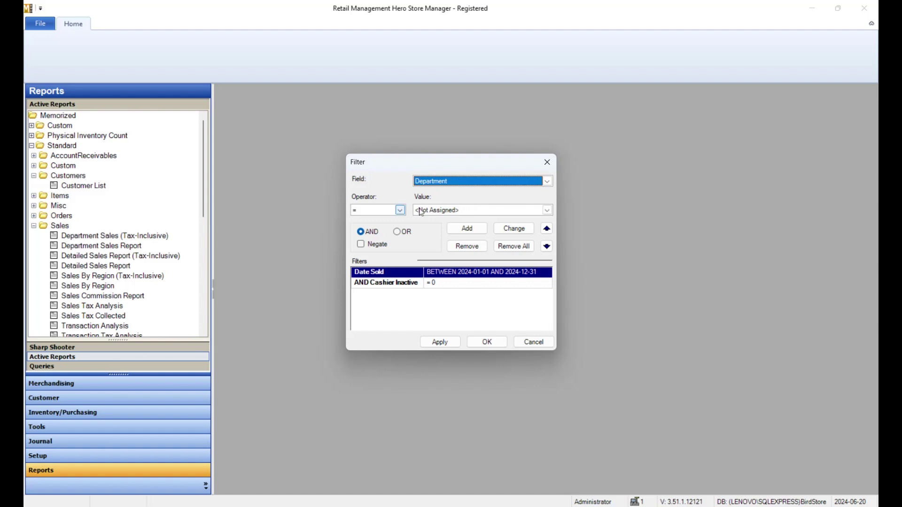
left_click(400, 210)
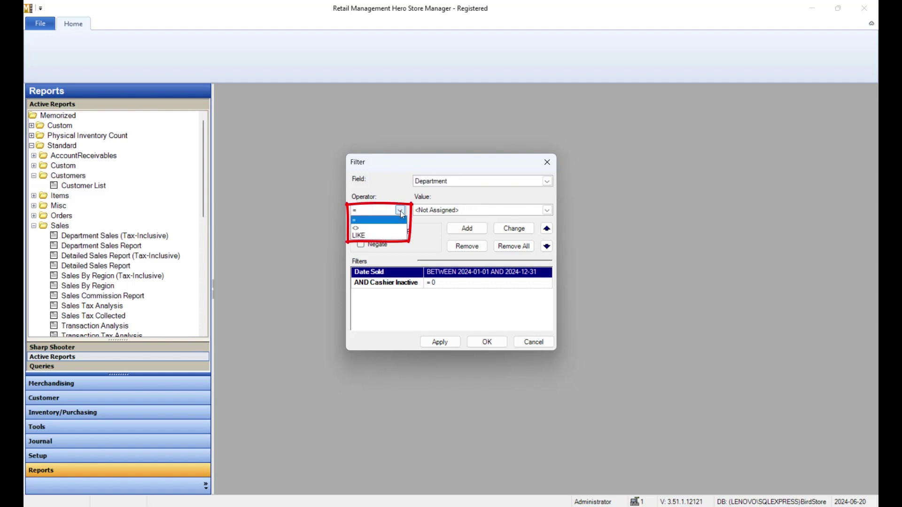
left_click(400, 211)
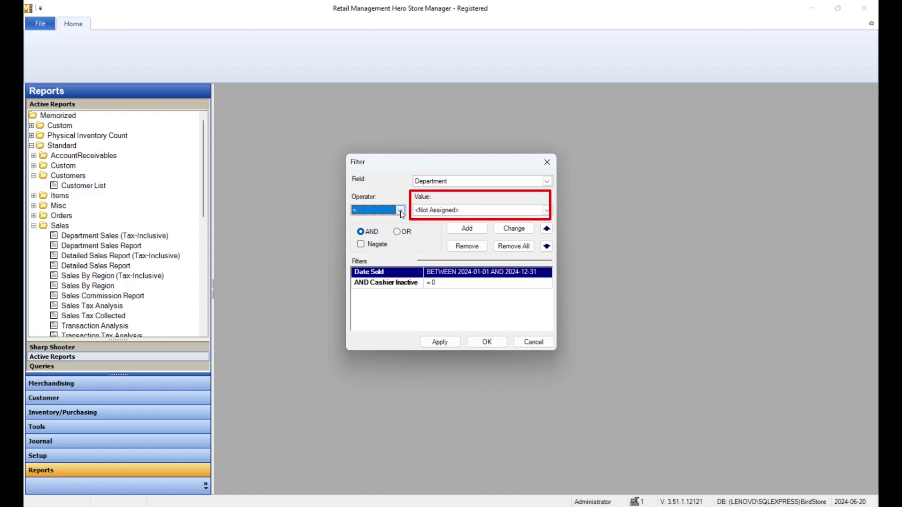
- Choose Qty Sold as the filter field and examine the comparison operators and value entry it offers
left_click(459, 183)
scroll(460, 186, "down", 4)
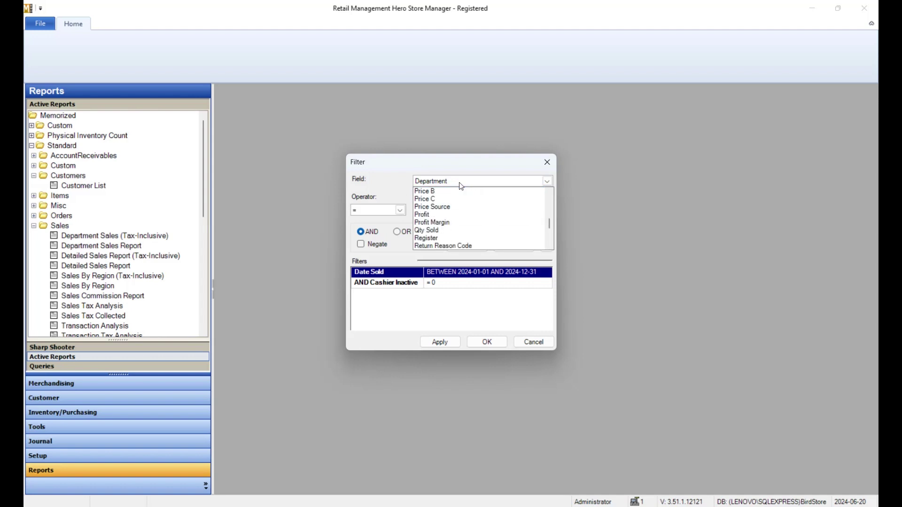
left_click(459, 215)
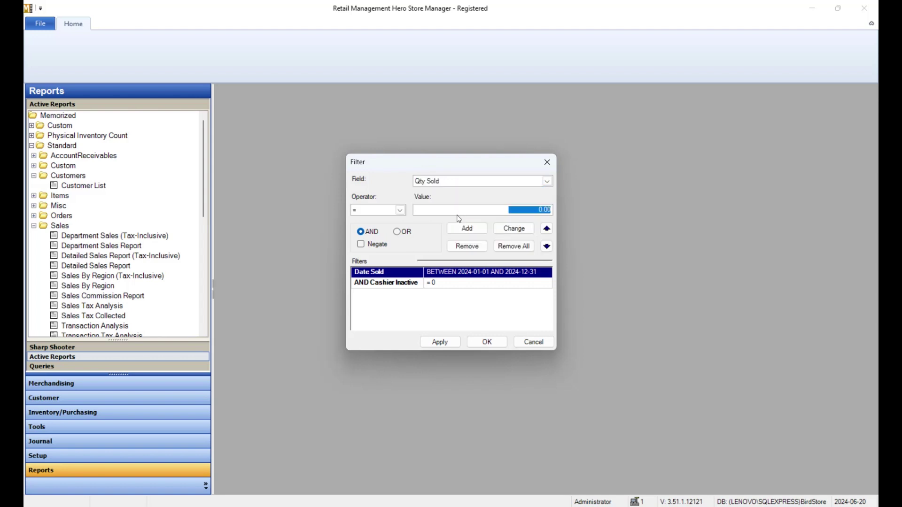
left_click(402, 210)
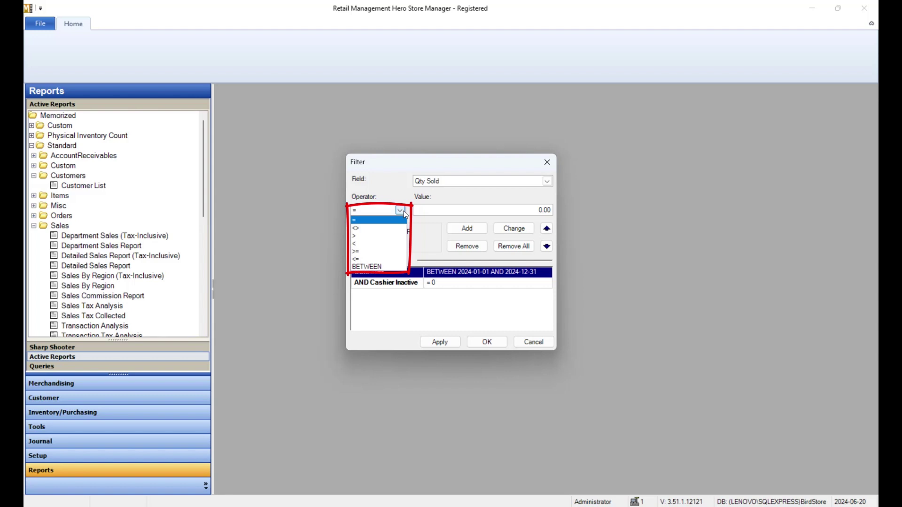
left_click(404, 210)
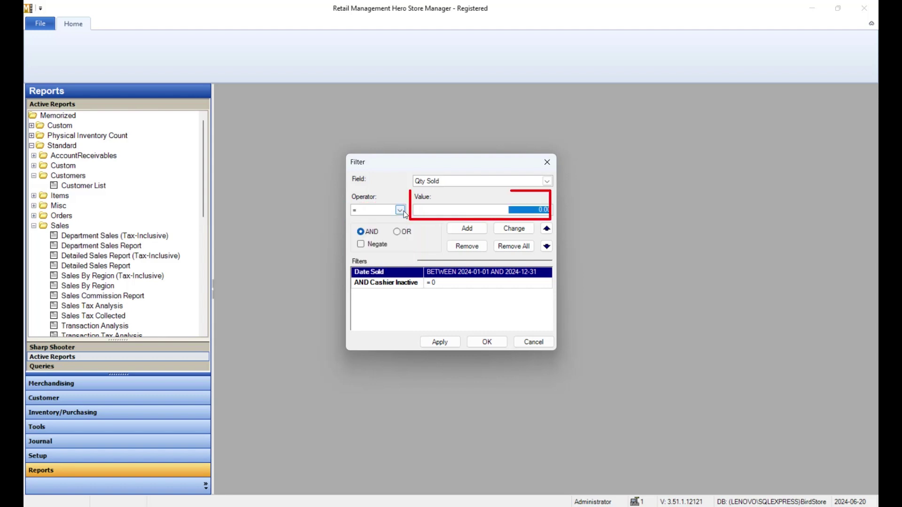
- Choose Web Item as the filter field and examine its value options
left_click(462, 182)
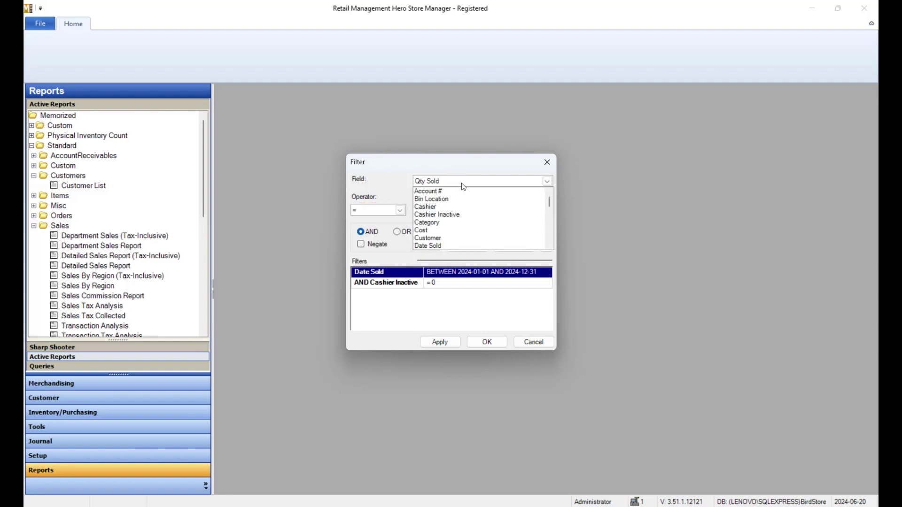
scroll(463, 191, "down", 9)
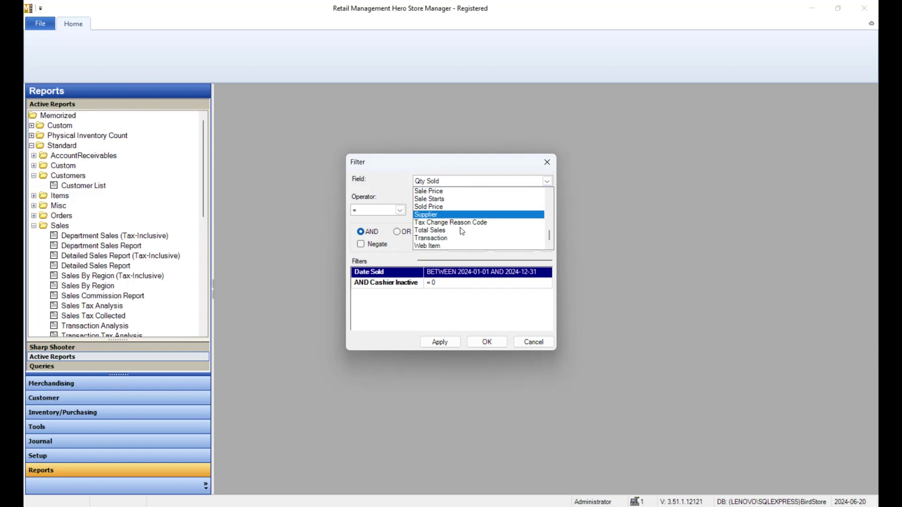
left_click(460, 246)
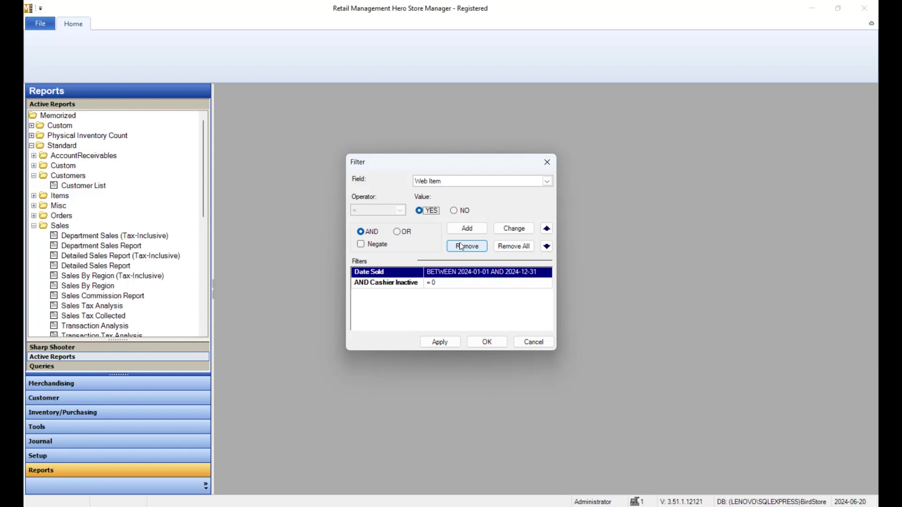
- Change the existing Date Sold filter to the Last Year range
left_click(460, 182)
left_click(459, 239)
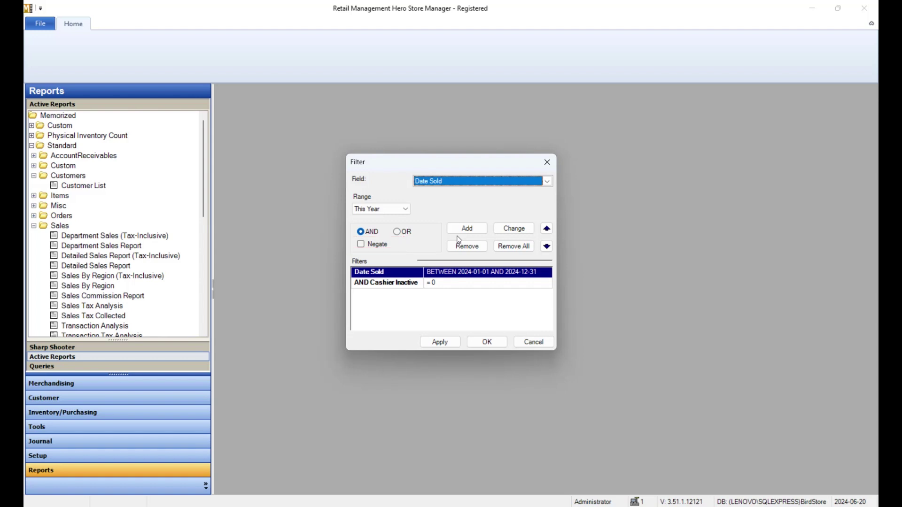
left_click(397, 212)
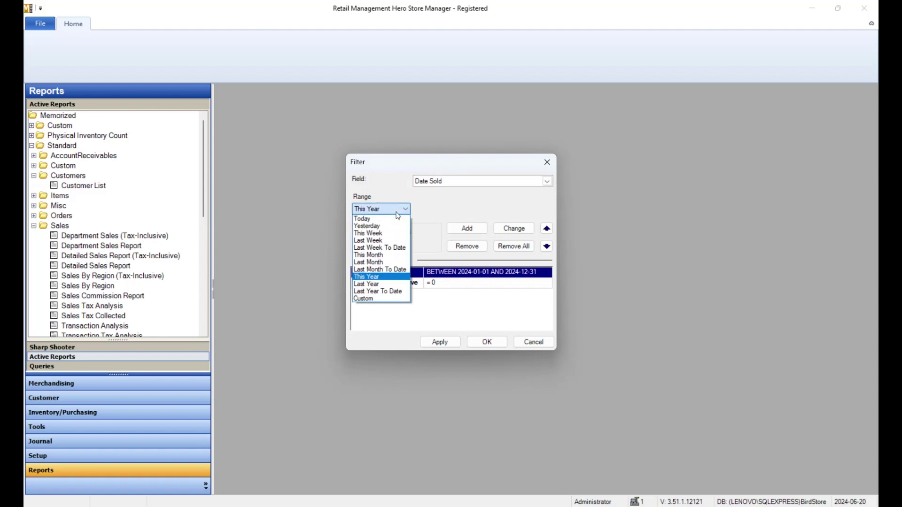
left_click(387, 284)
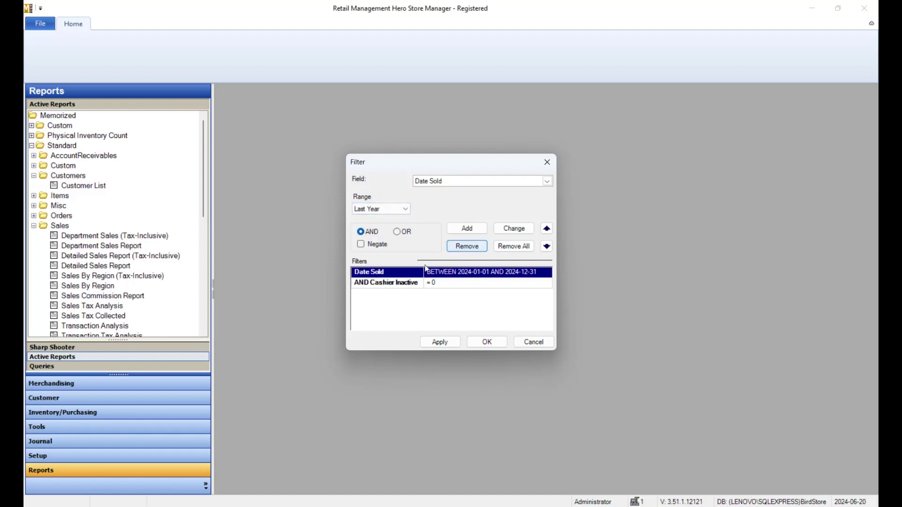
left_click(507, 230)
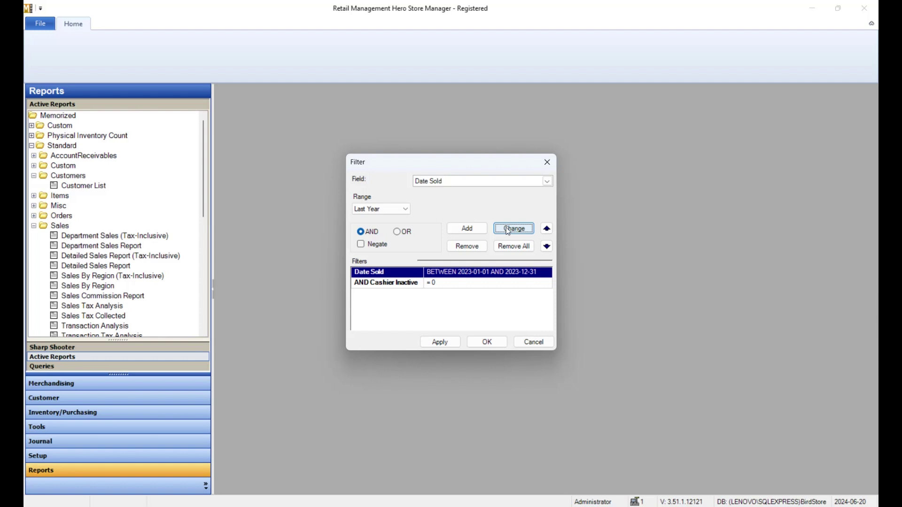
- Add a filter requiring Department = BOOKS to the Detailed Sales Report
left_click(503, 182)
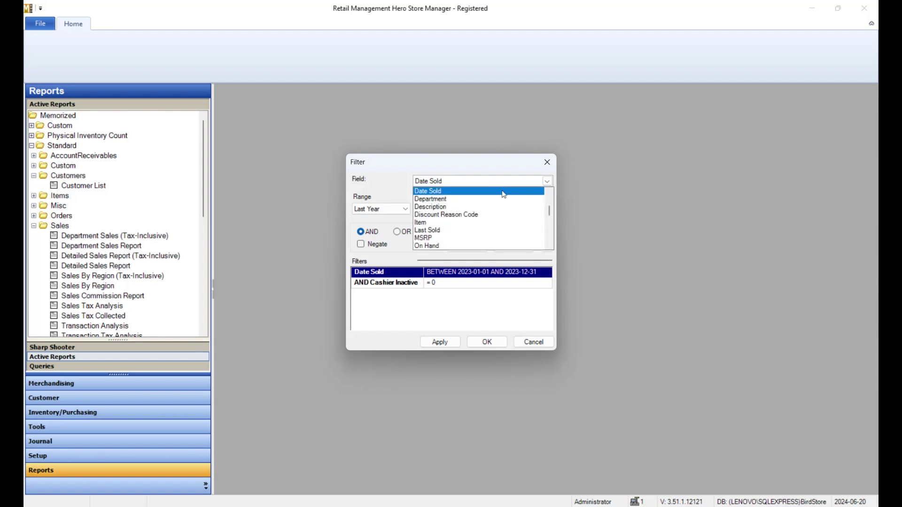
left_click(501, 199)
left_click(503, 213)
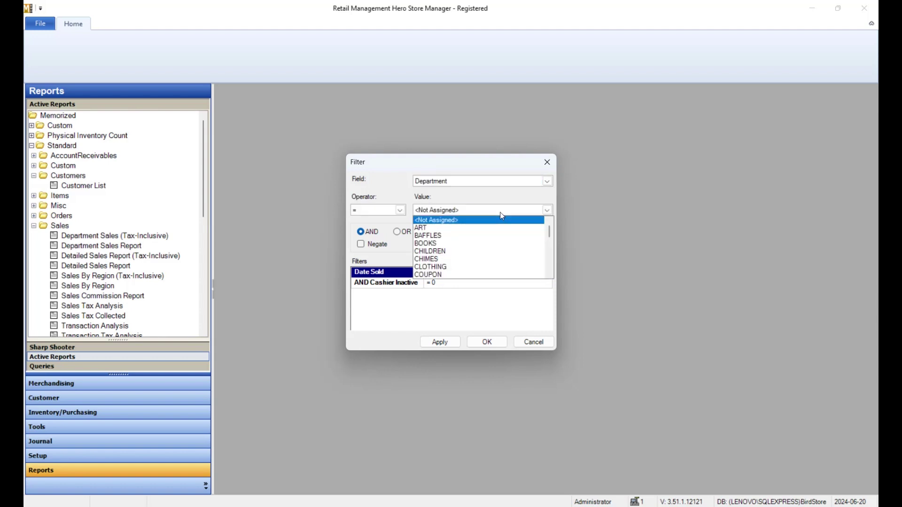
left_click(499, 238)
left_click(482, 232)
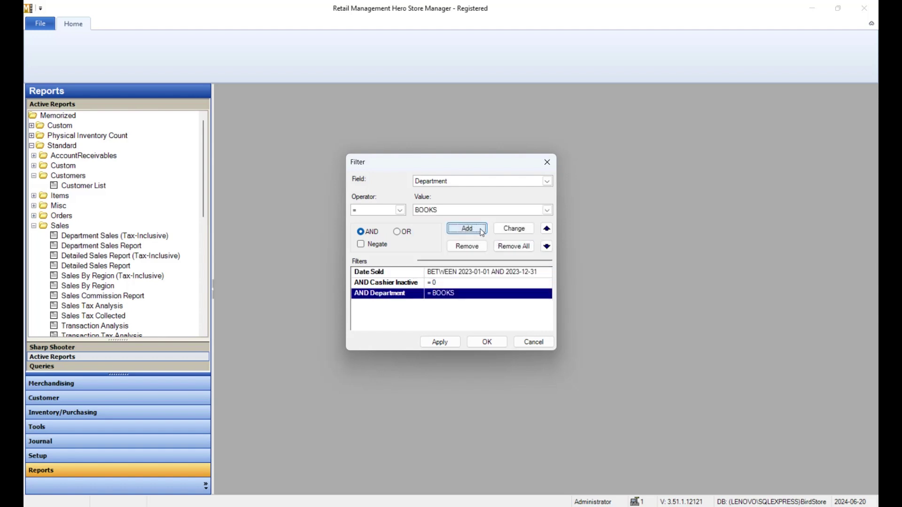
- Add a negated Category = BOOKS - Magazines filter and run the Detailed Sales Report
left_click(484, 182)
scroll(484, 198, "up", 2)
left_click(484, 198)
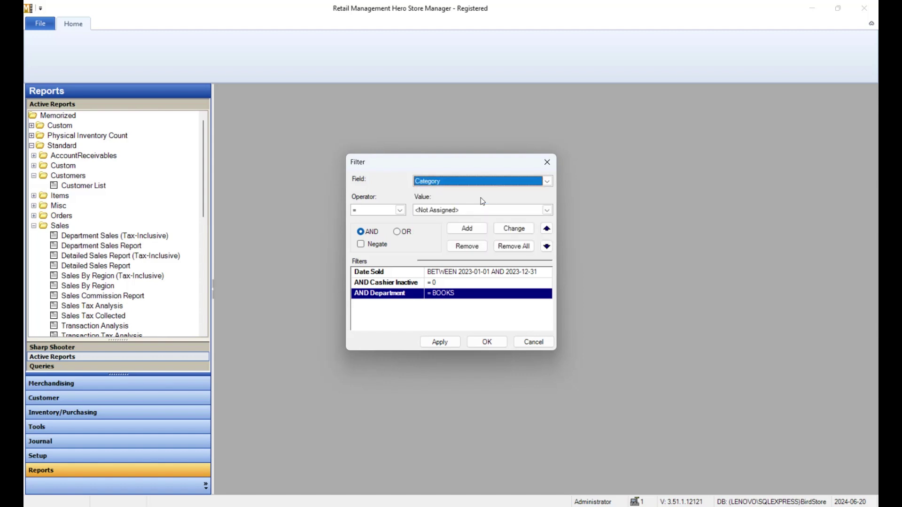
left_click(484, 211)
scroll(483, 213, "down", 5)
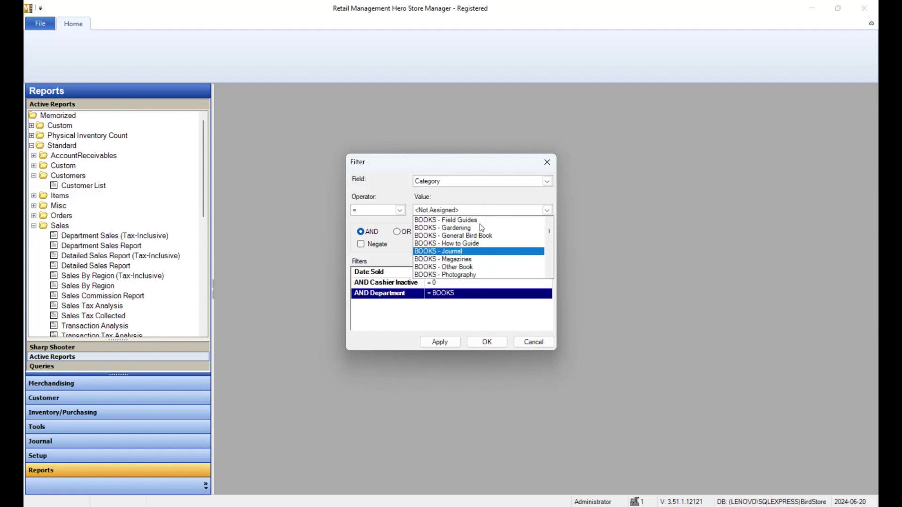
left_click(478, 259)
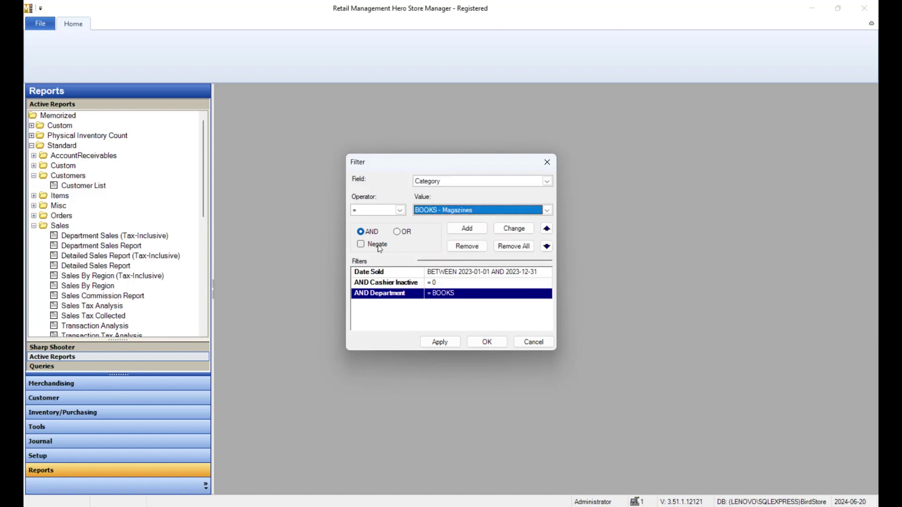
left_click(361, 244)
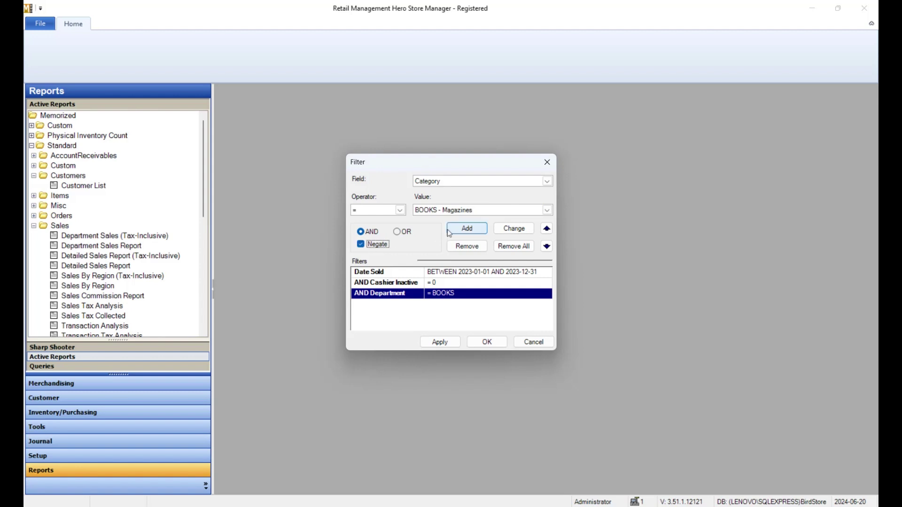
left_click(466, 228)
left_click(483, 342)
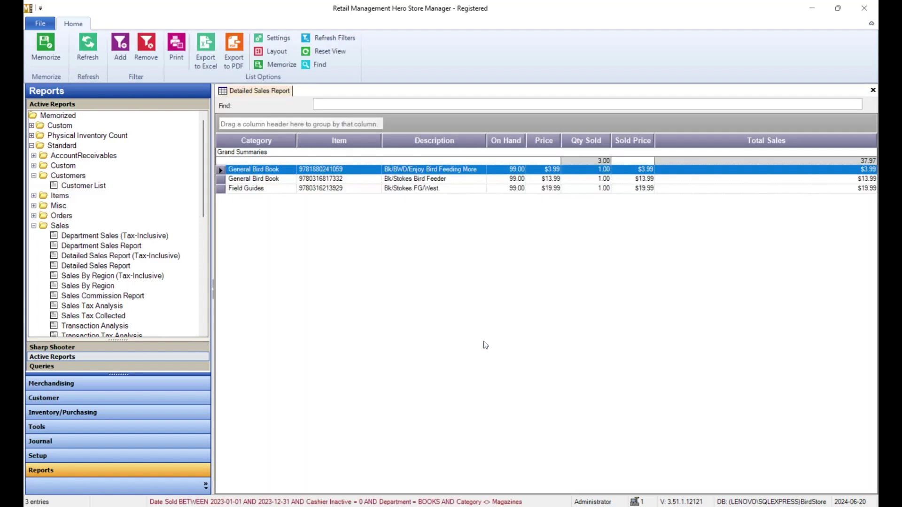
- Close the filtered report and run the Detailed Sales Report again with its default filters
left_click(873, 90)
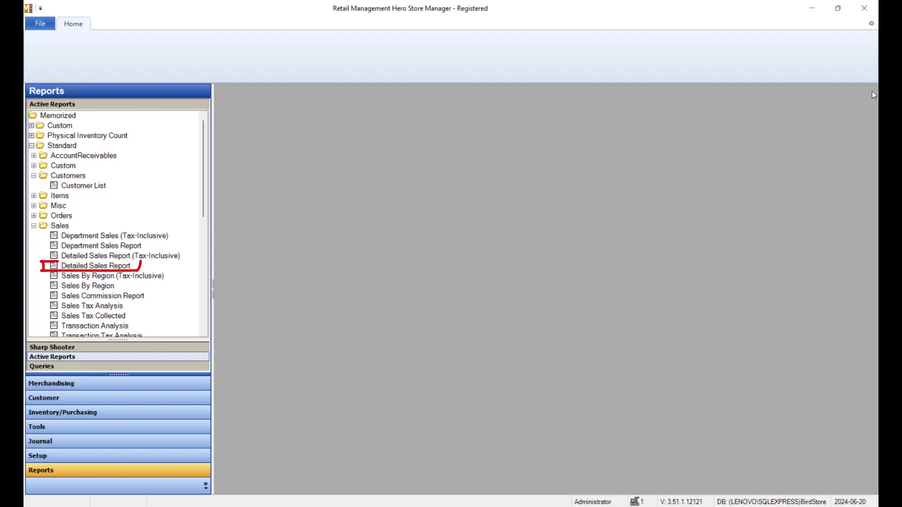
double_click(85, 266)
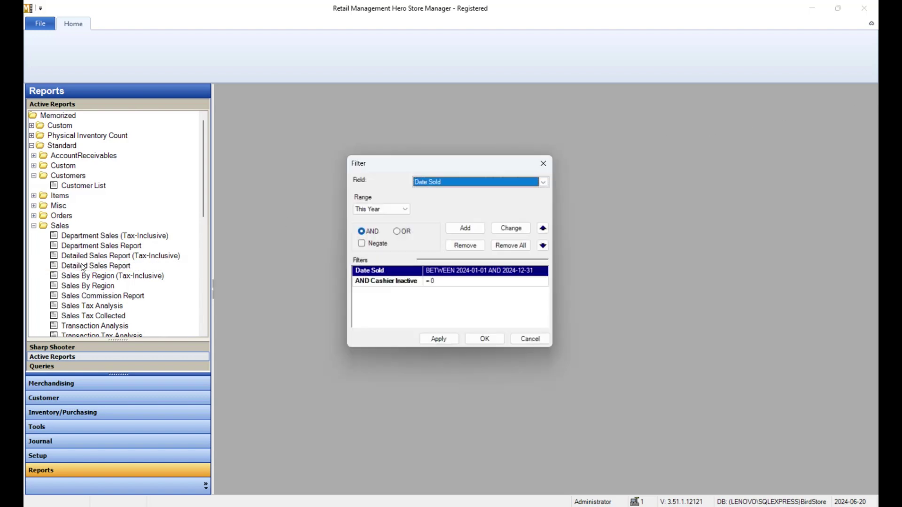
left_click(501, 343)
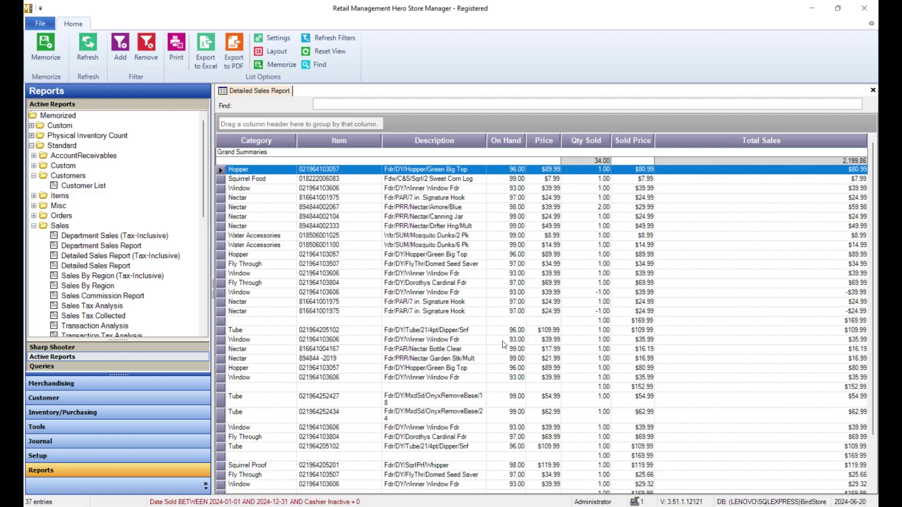
- Make the Department column visible in the Detailed Sales Report's list layout
left_click(287, 53)
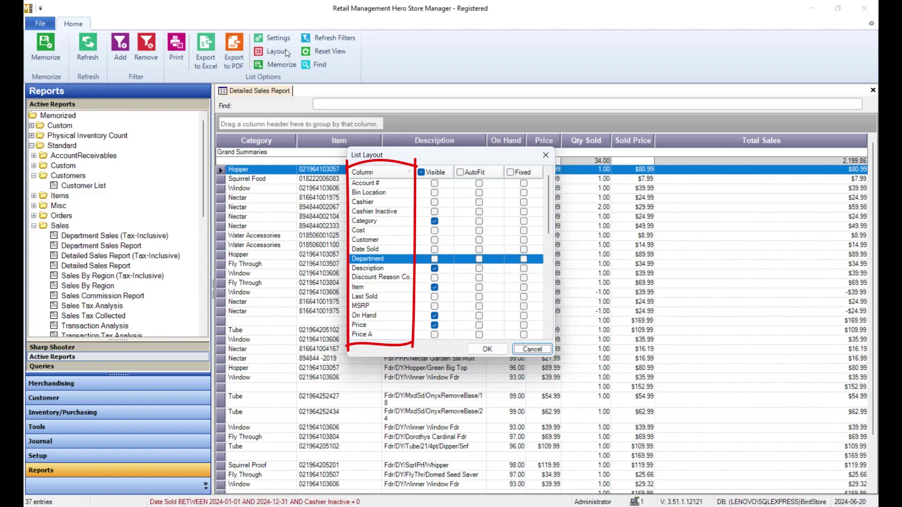
left_click(434, 259)
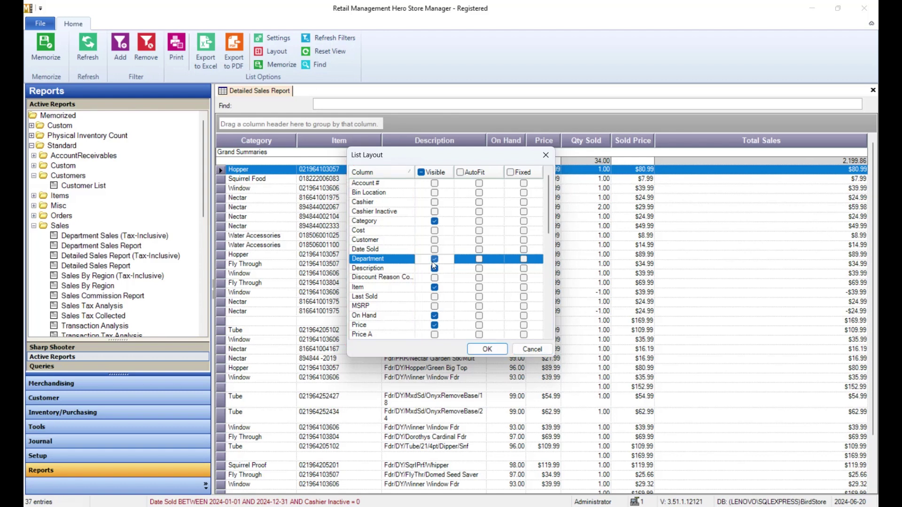
left_click(487, 349)
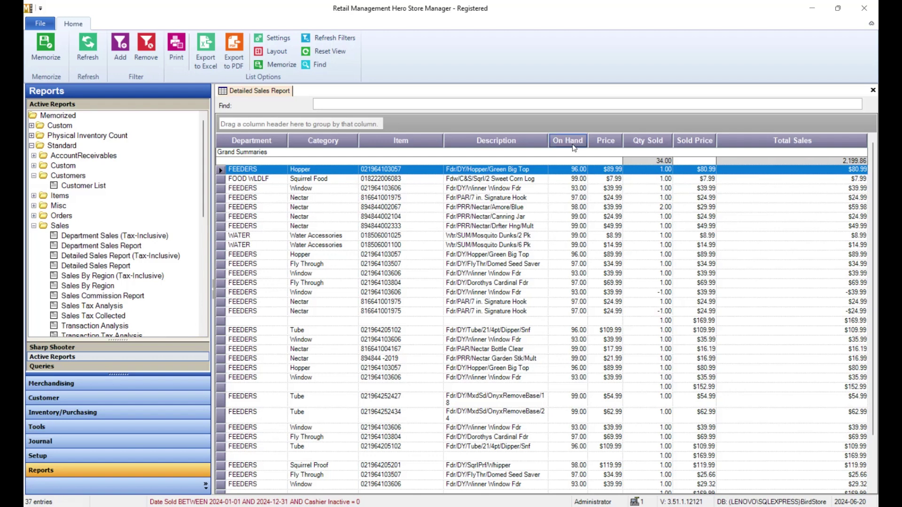
- Move the On Hand column after Price and back again, and narrow the Department and Category columns
left_click_drag(575, 147, 625, 140)
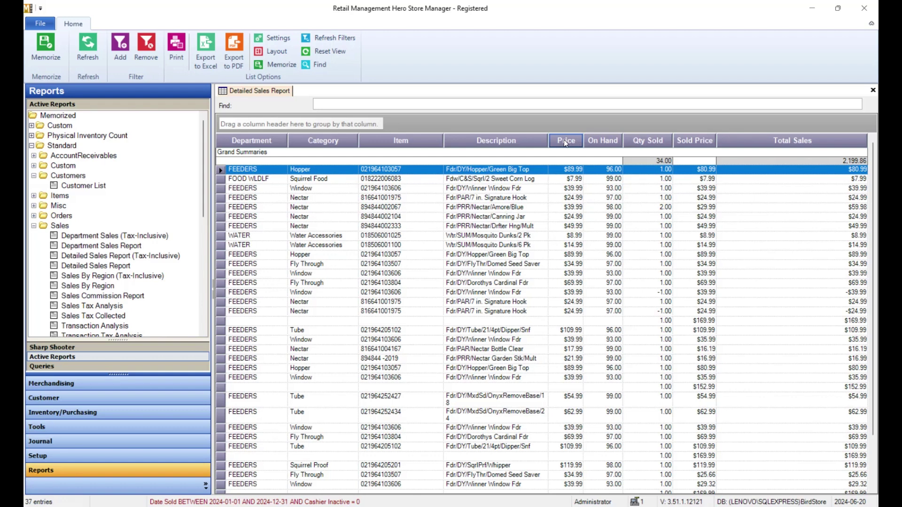
left_click_drag(617, 141, 617, 141)
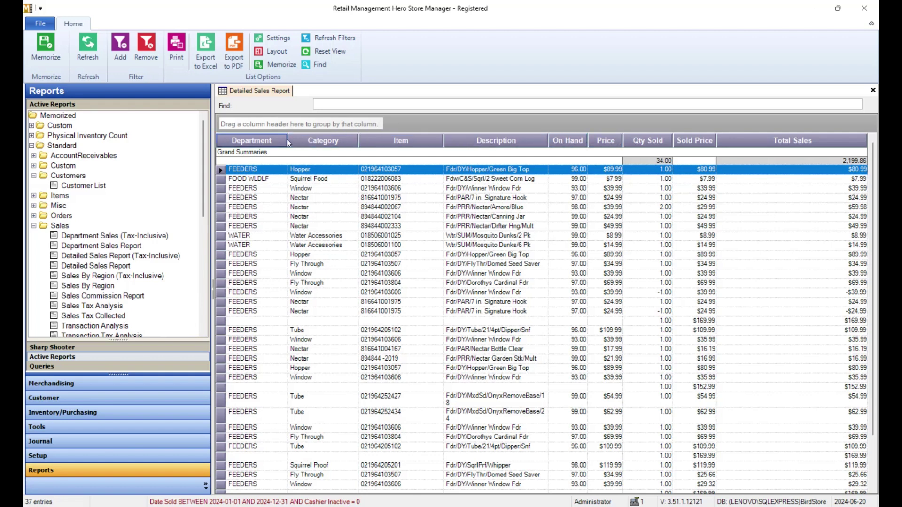
left_click_drag(287, 139, 273, 139)
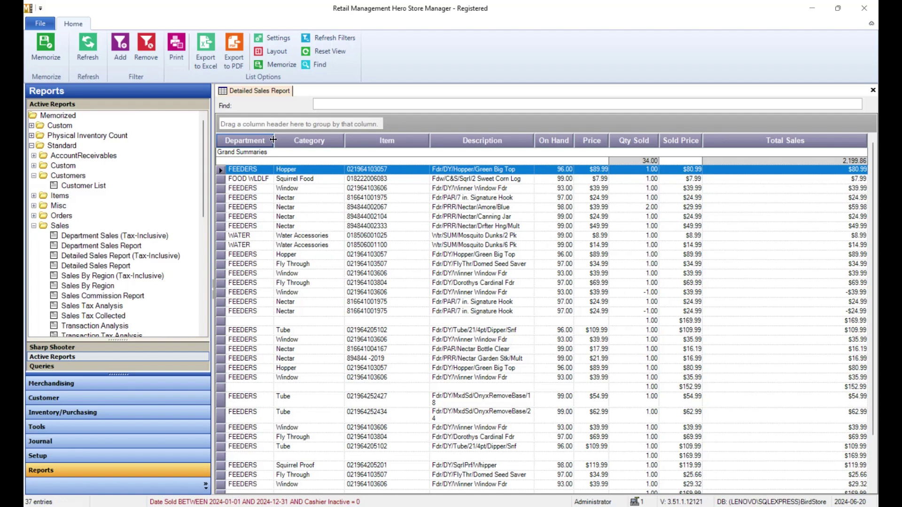
left_click_drag(344, 140, 330, 140)
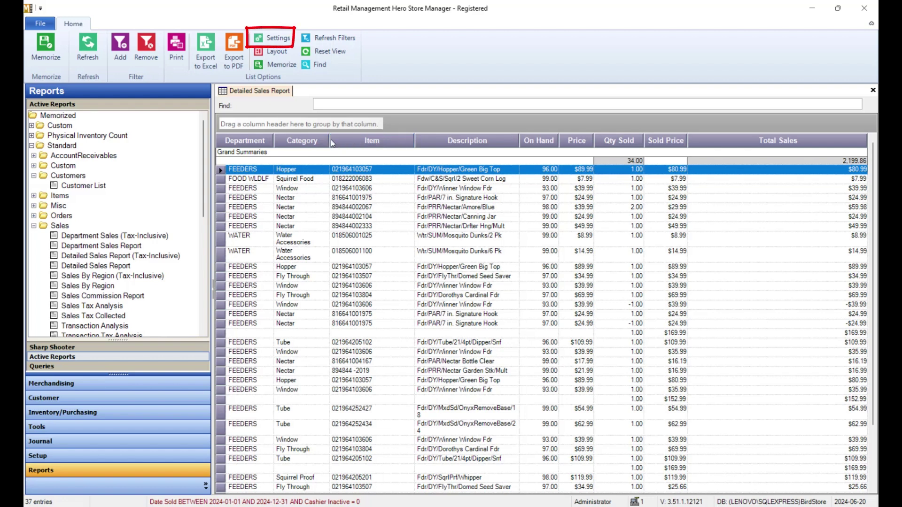
- Set the list's Auto Fit option to Resize All Columns
left_click(287, 41)
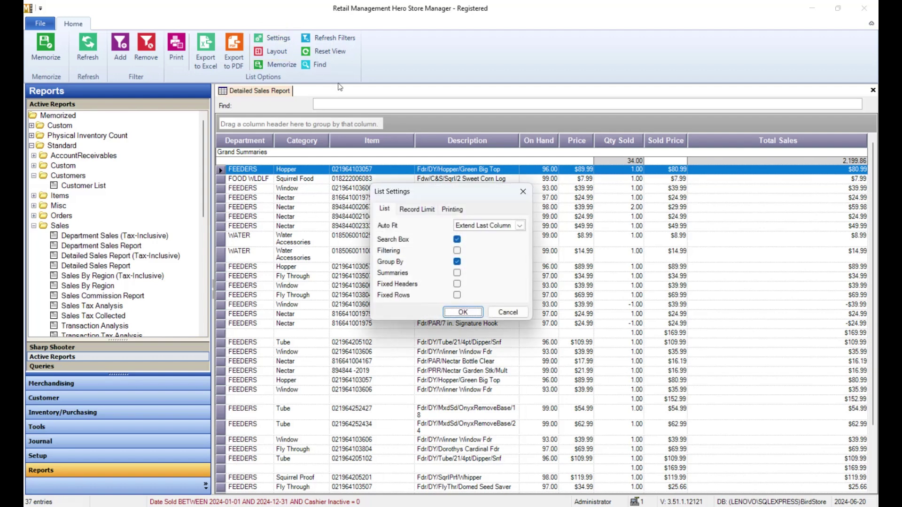
left_click(506, 226)
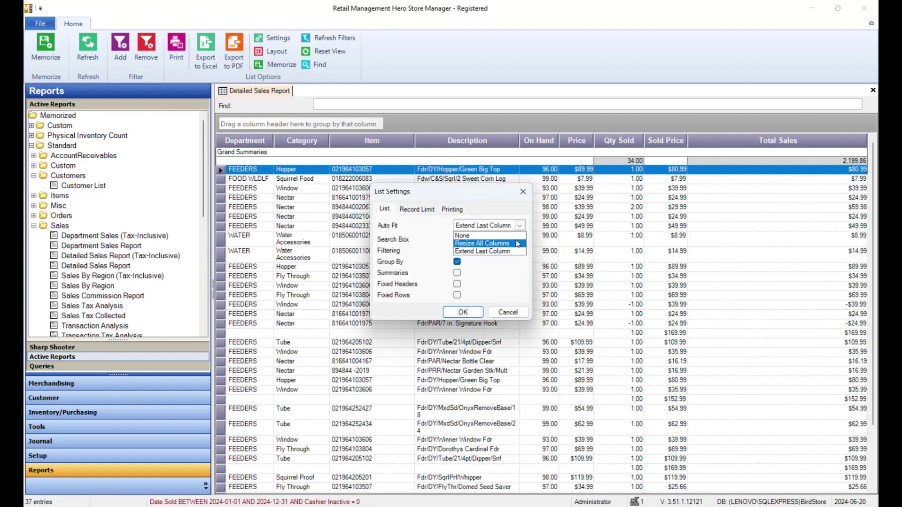
left_click(517, 243)
left_click(462, 312)
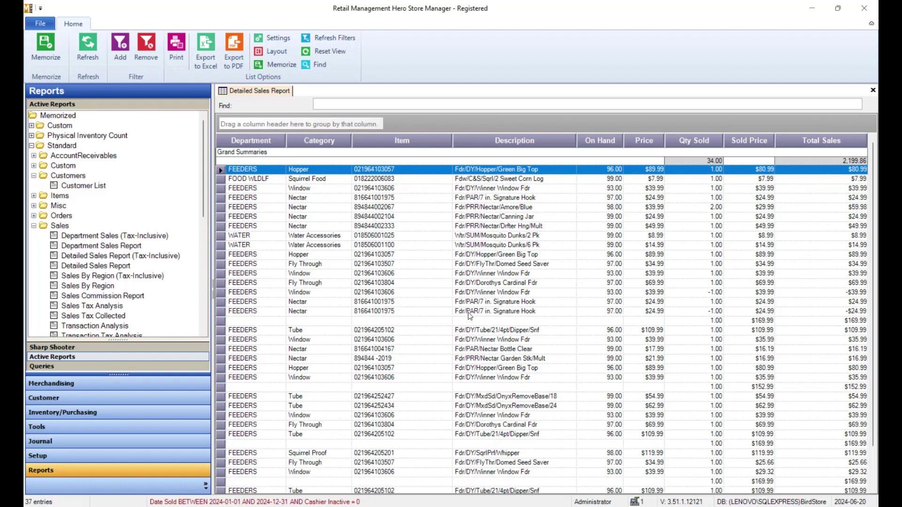
- Set Auto Fit back to Extend Last Column and narrow the Item and Description columns
left_click(283, 37)
left_click(519, 226)
left_click(488, 251)
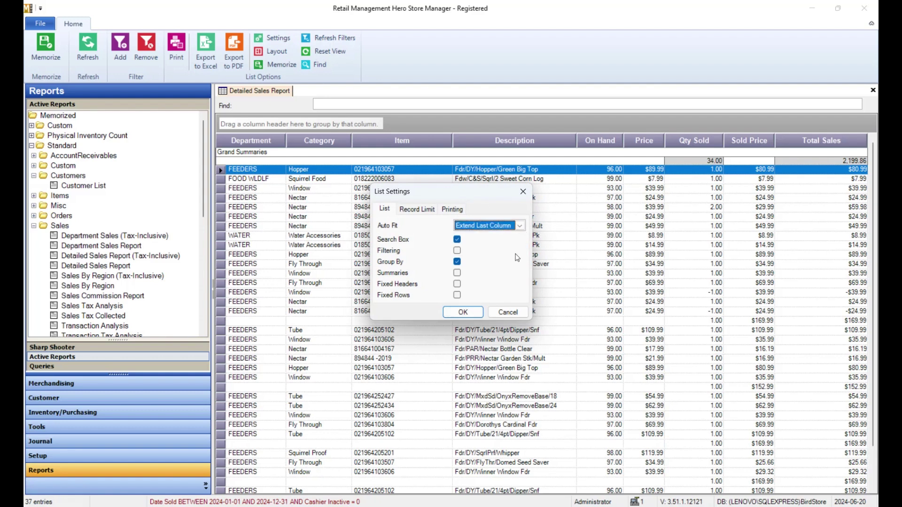
left_click(477, 311)
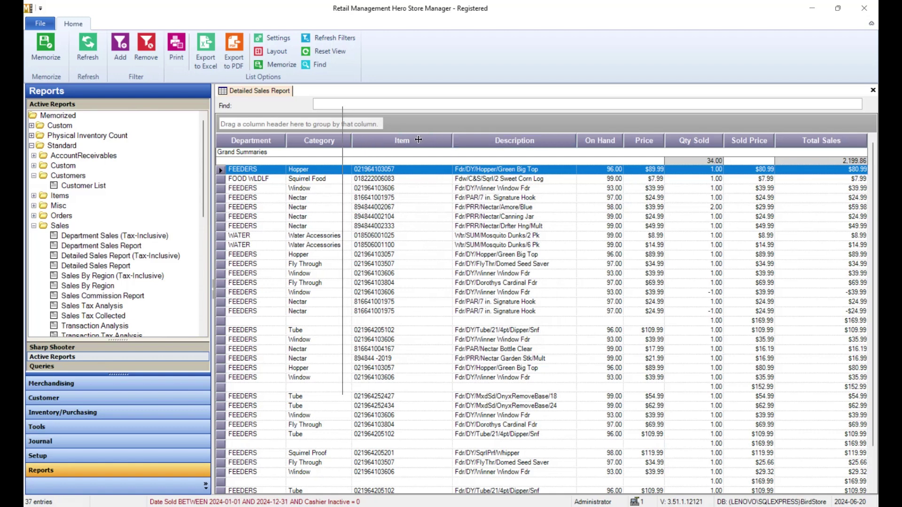
left_click_drag(452, 141, 417, 141)
left_click_drag(541, 141, 522, 141)
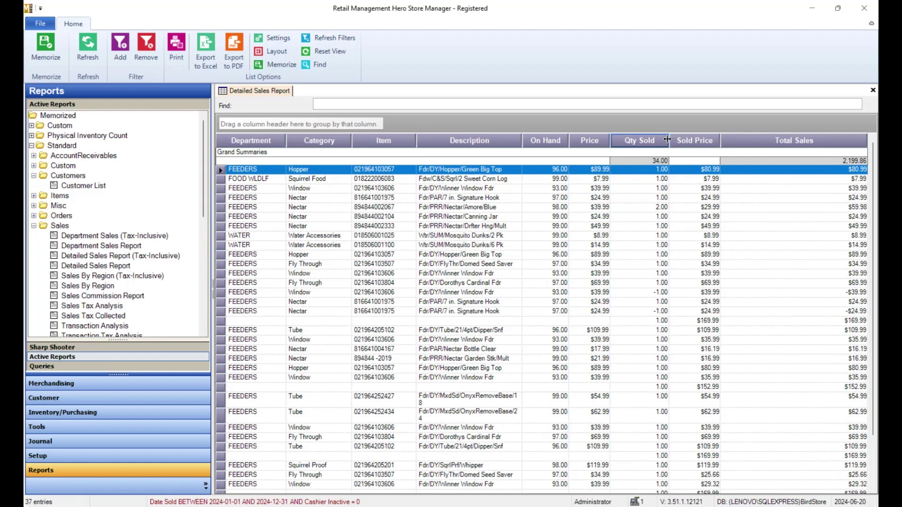
- Narrow the Qty Sold column and check the Group By option in the list settings
left_click_drag(667, 140, 650, 140)
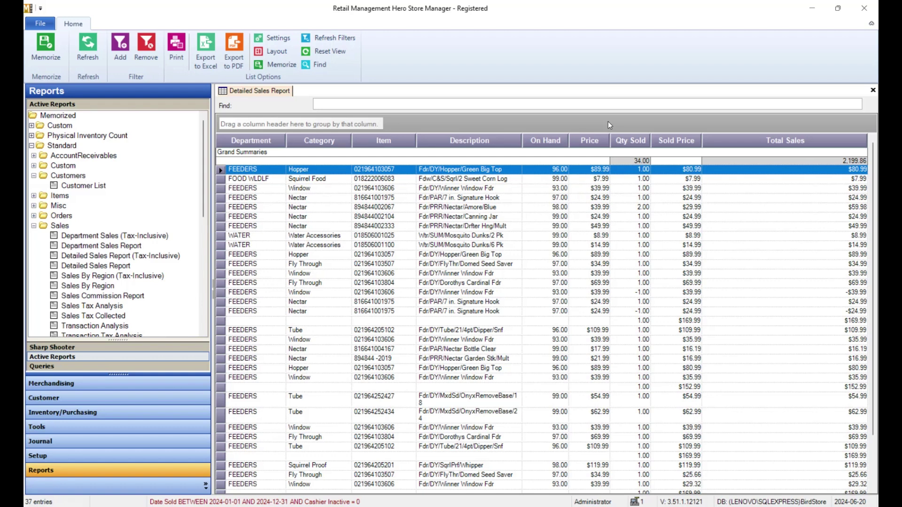
left_click(278, 40)
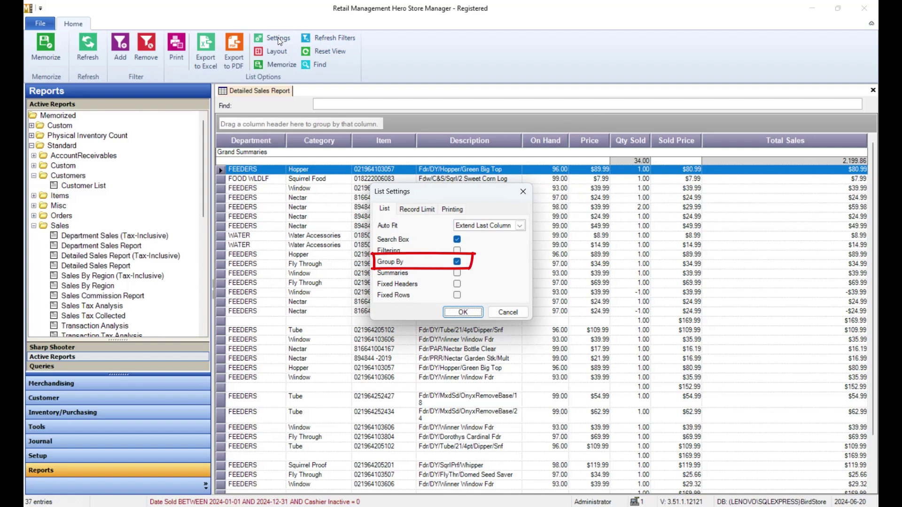
left_click(476, 311)
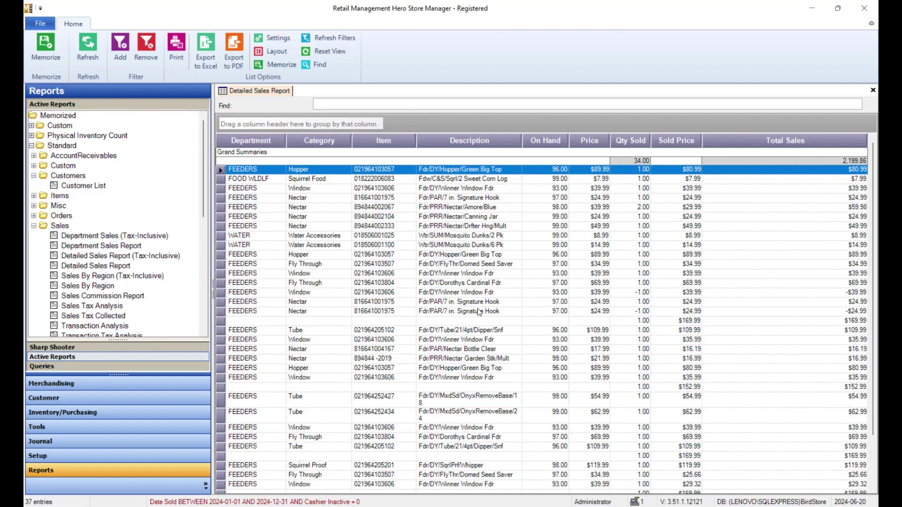
- Group the report by Department and expand the blank, FOOD WLDLF and WATER department groups
left_click_drag(245, 143, 246, 125)
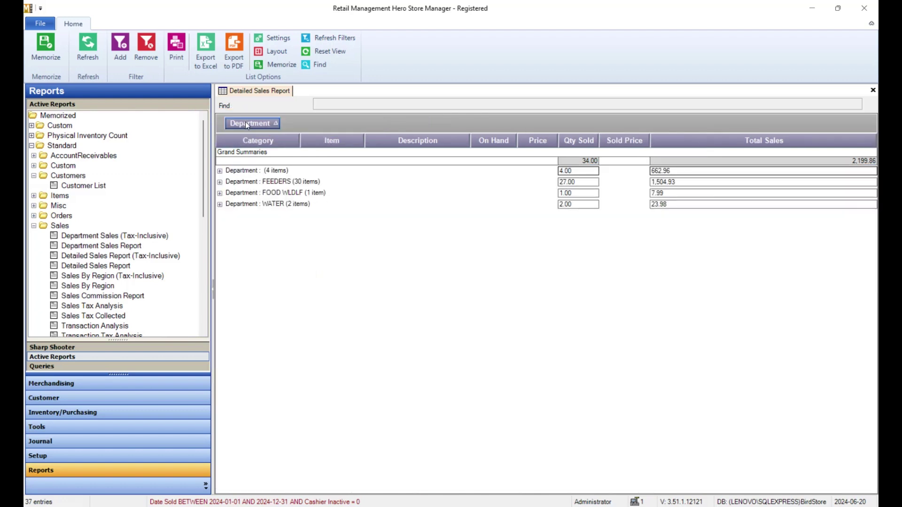
left_click(220, 171)
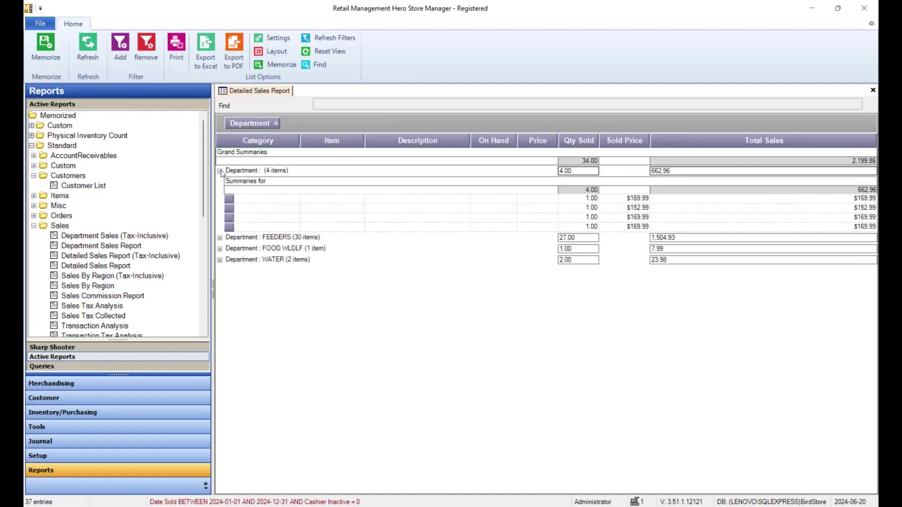
left_click(220, 249)
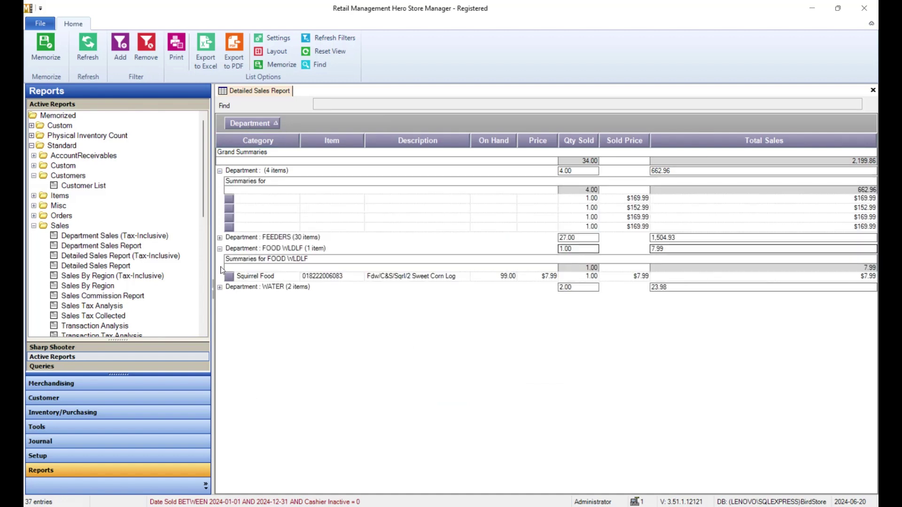
left_click(220, 287)
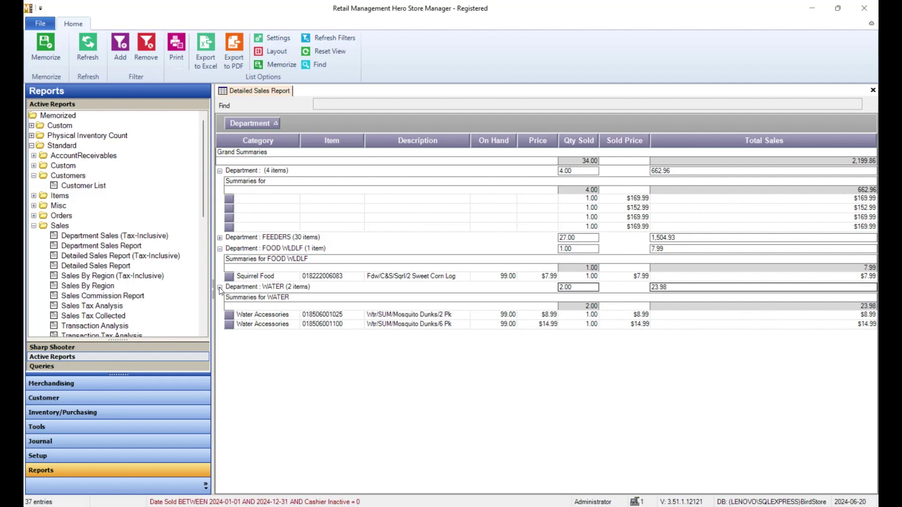
- Try Category as a second grouping level, expanding the blank department and FEEDERS with its Fly Through category, and remove the Category grouping
left_click_drag(238, 142, 272, 122)
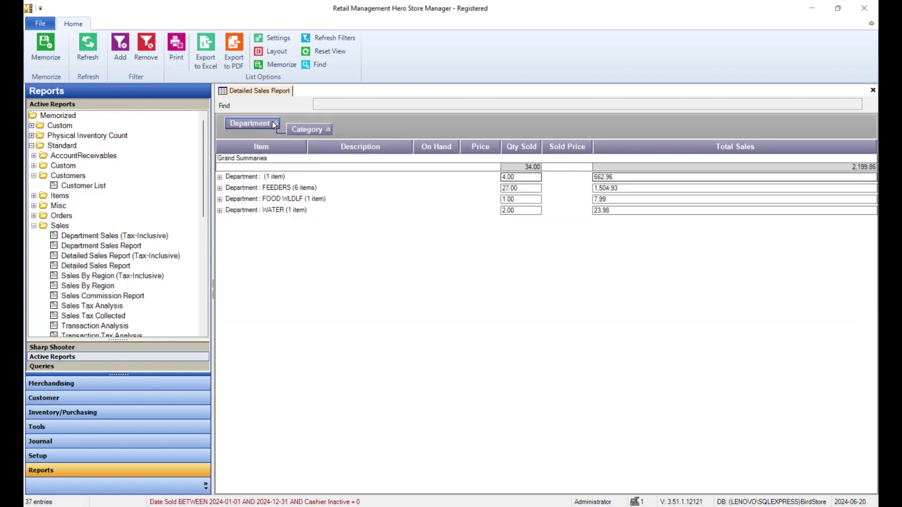
left_click(219, 177)
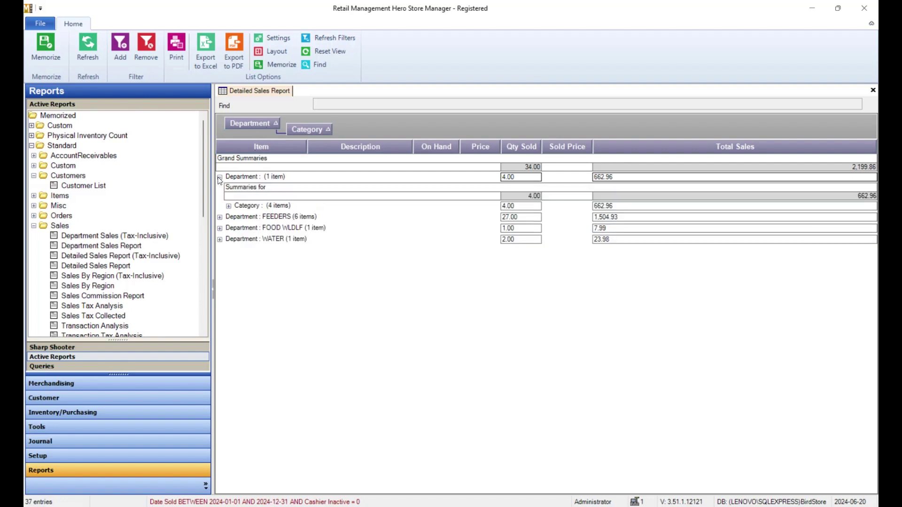
left_click(229, 206)
left_click(219, 273)
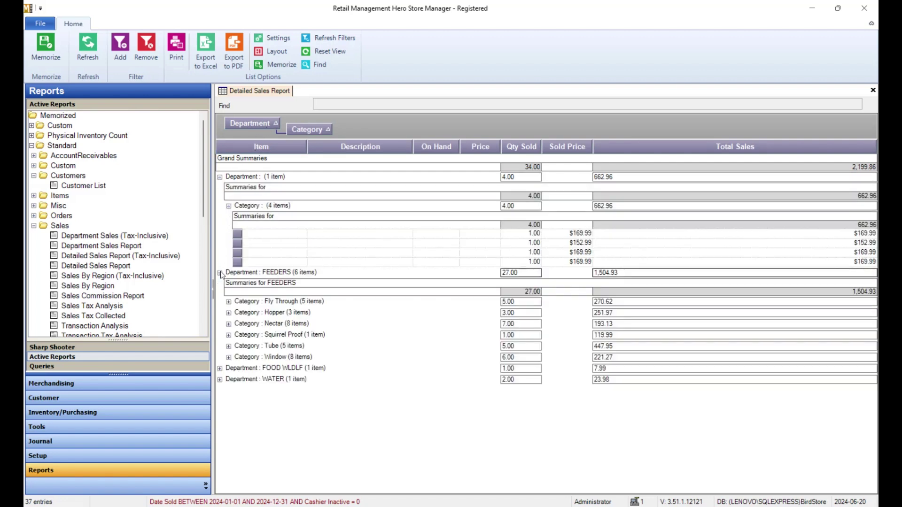
left_click(229, 302)
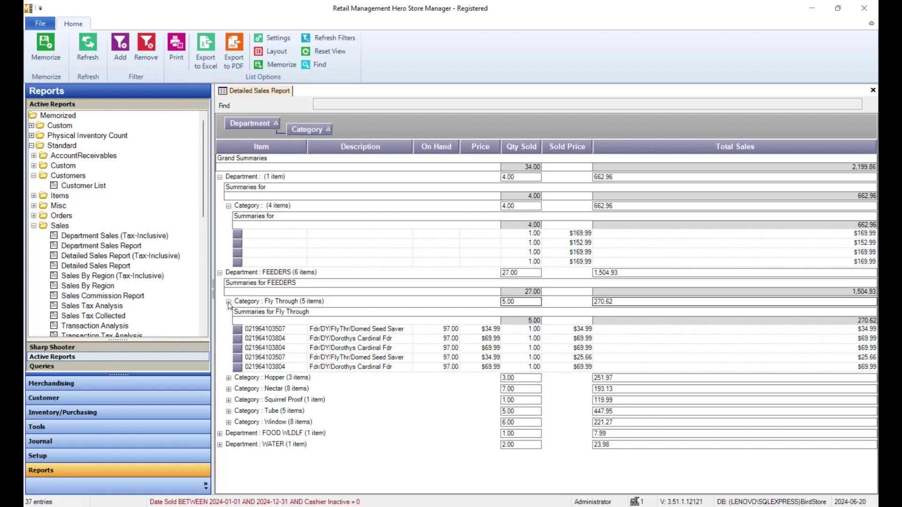
left_click_drag(305, 127, 234, 151)
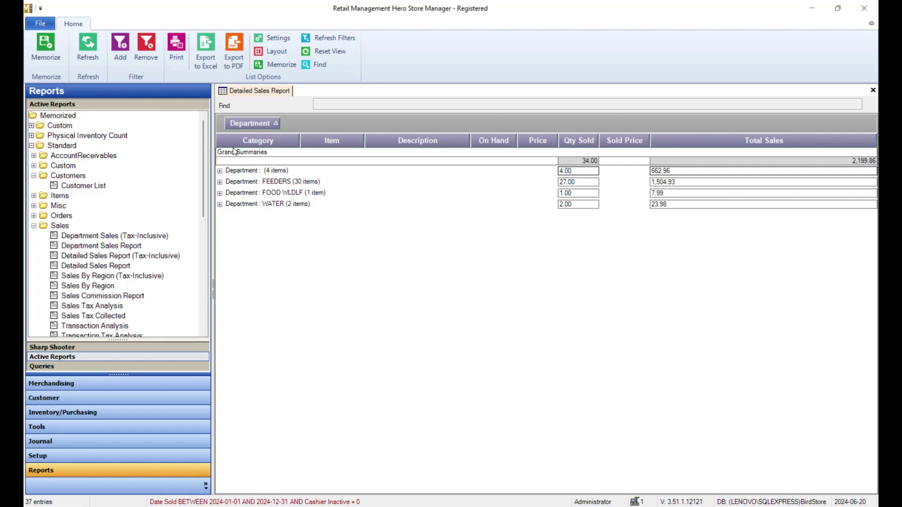
- Memorize the report's list settings, saving the Layout
left_click(282, 65)
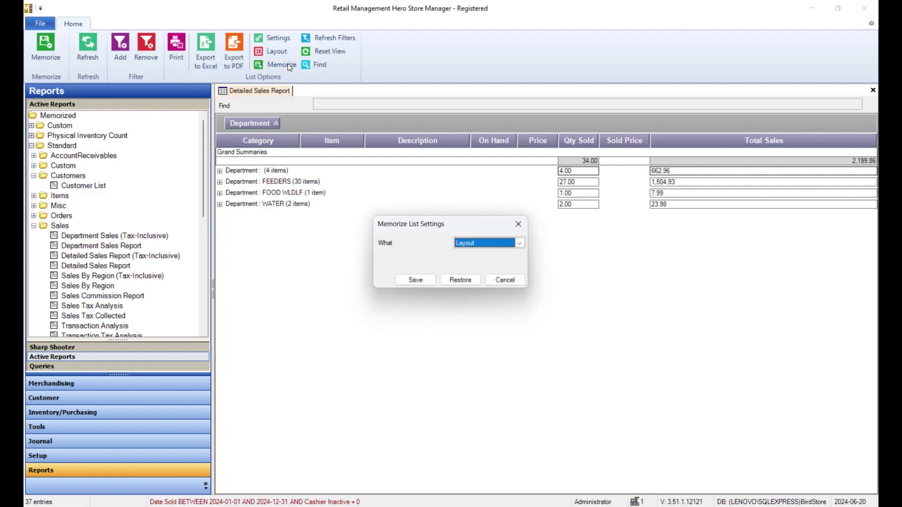
left_click(519, 244)
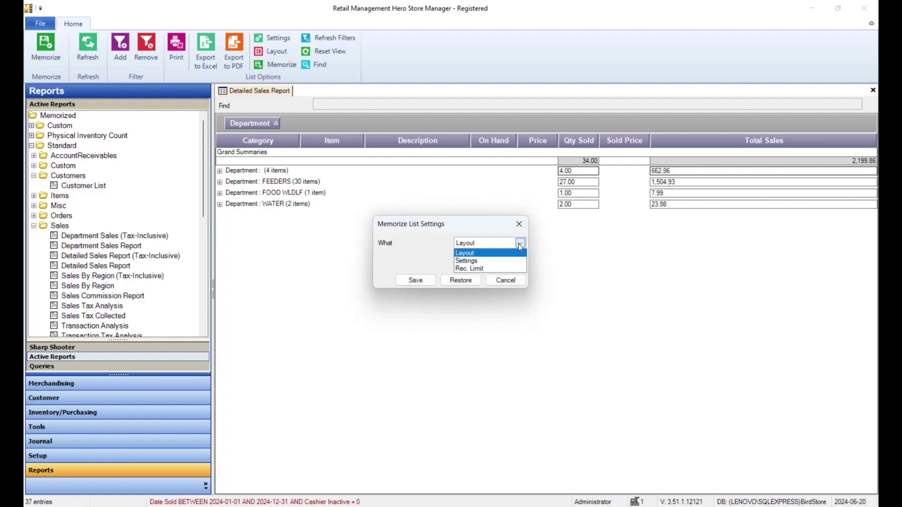
left_click(520, 245)
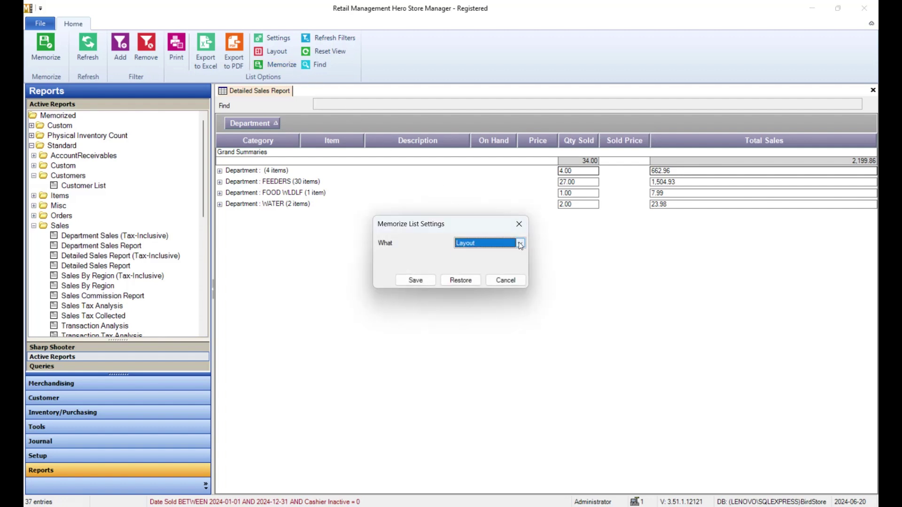
left_click(413, 280)
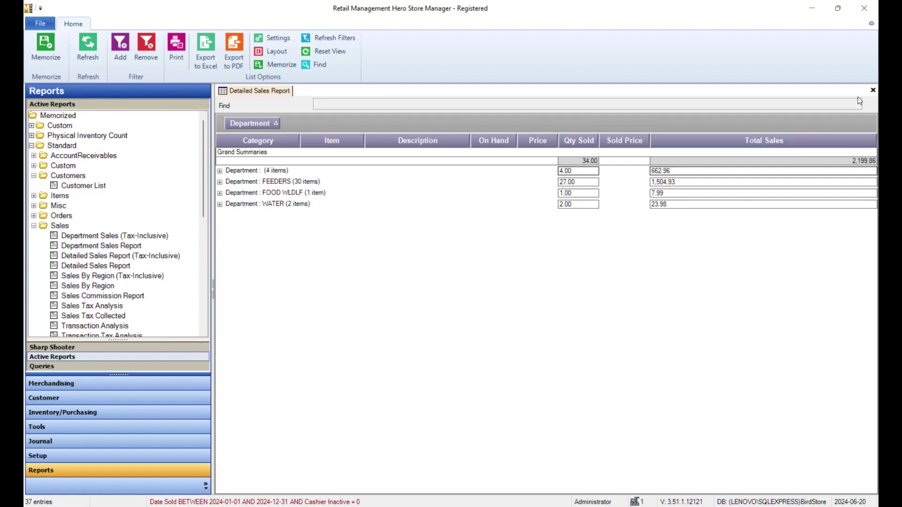
- Close the report and rerun the Detailed Sales Report with the existing Date Sold and Cashier Inactive filters
left_click(873, 90)
double_click(101, 267)
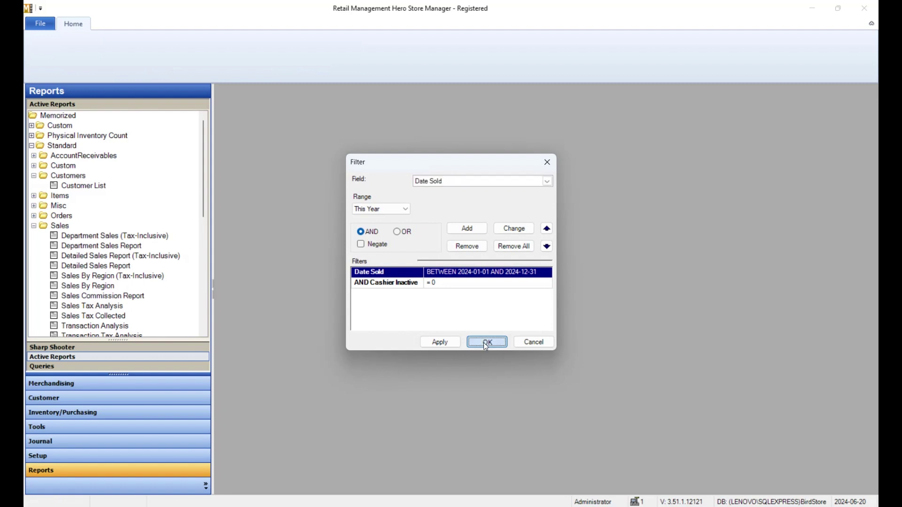
left_click(484, 342)
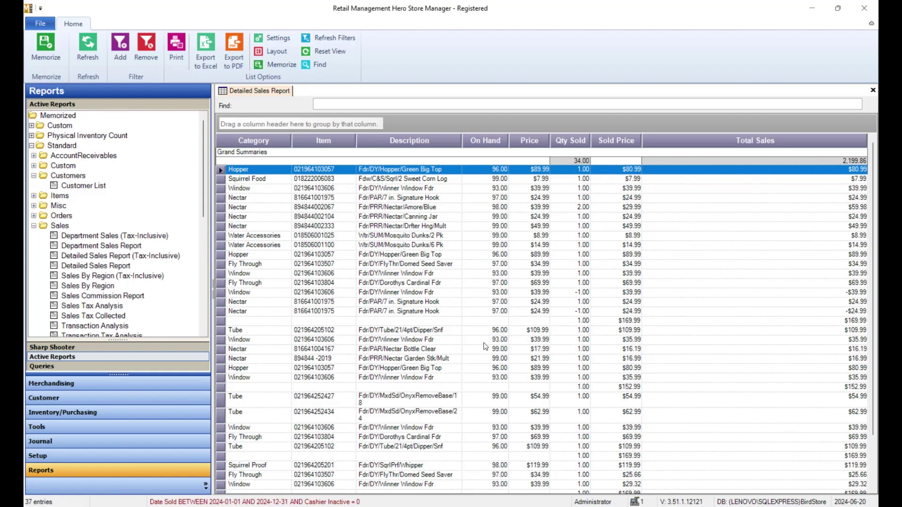
- Make the Department column visible in the list layout and group the report by Department
left_click(273, 52)
left_click(434, 259)
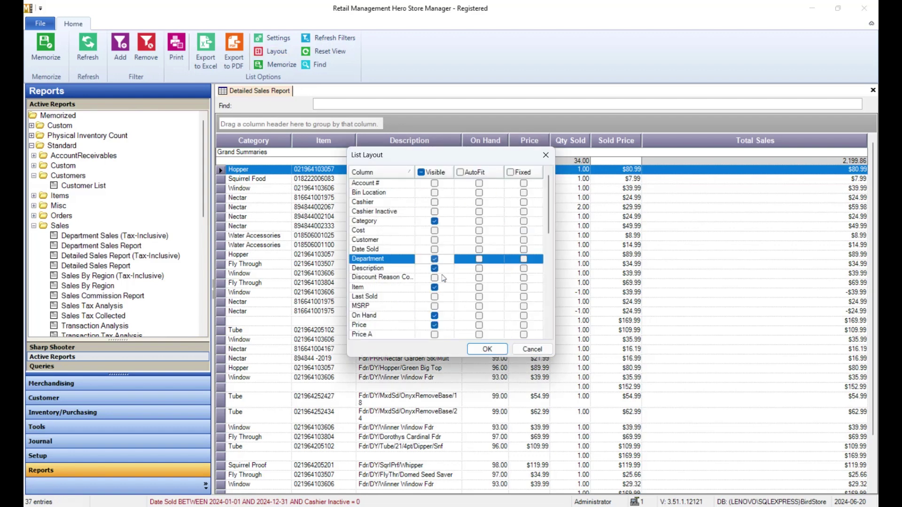
left_click(487, 349)
left_click_drag(265, 144, 261, 119)
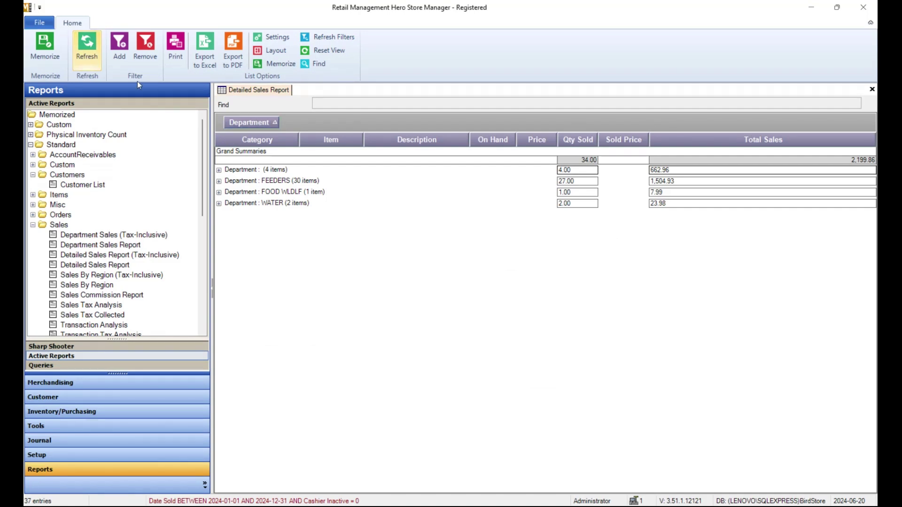
- Memorize the report in the Memorized folder as "Memorized-Detailed Sales Report-Department.qrp"
left_click(43, 54)
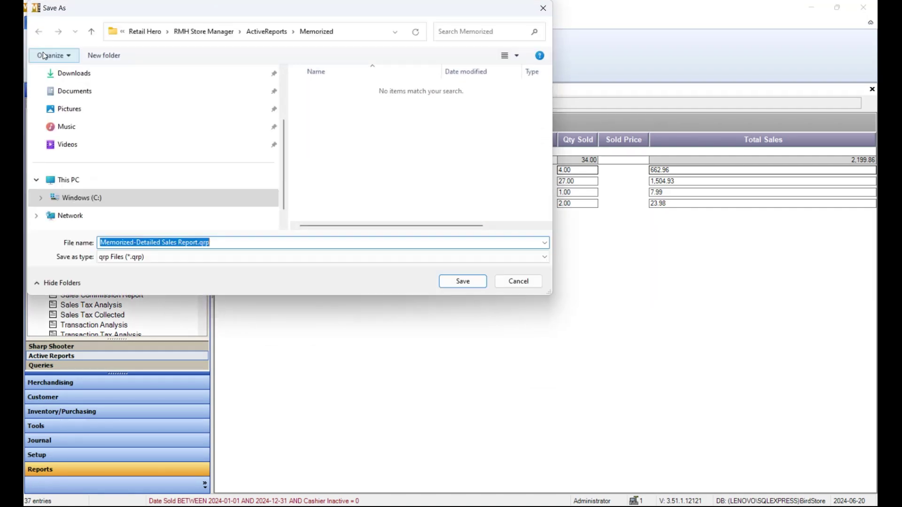
left_click(198, 242)
type("-Department")
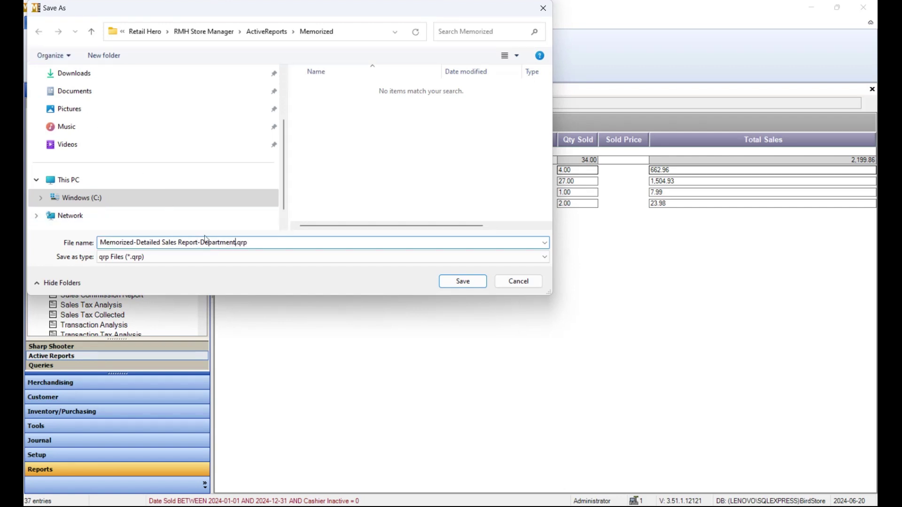
left_click(365, 31)
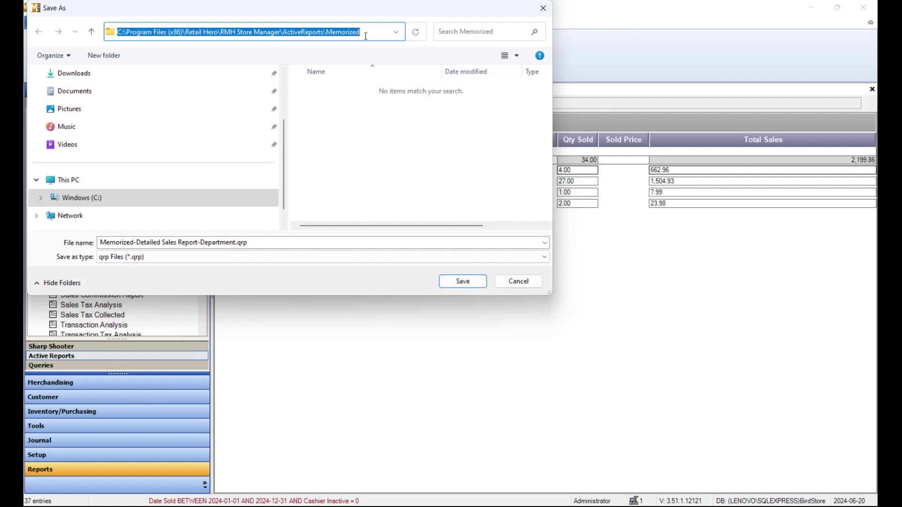
left_click(463, 281)
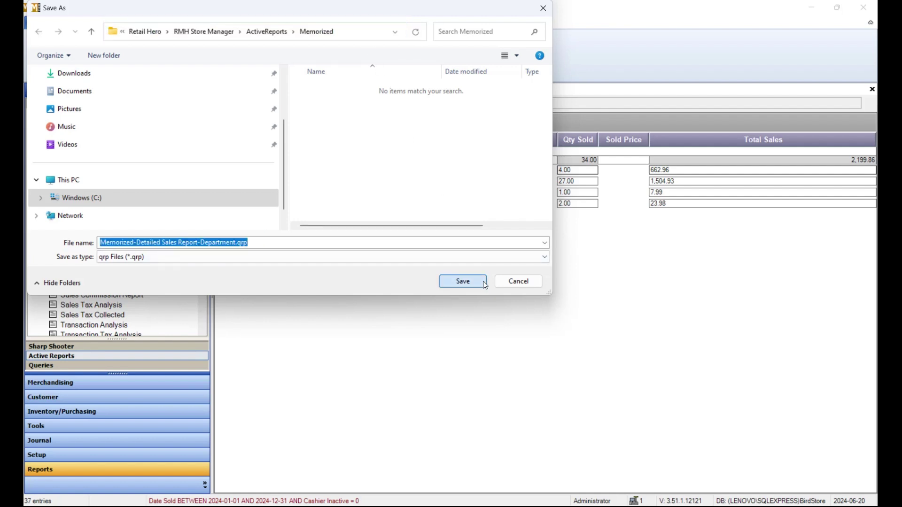
- Close the report and run Memorized-Detailed Sales Report-Department from the Memorized folder with its stored filters
left_click(872, 90)
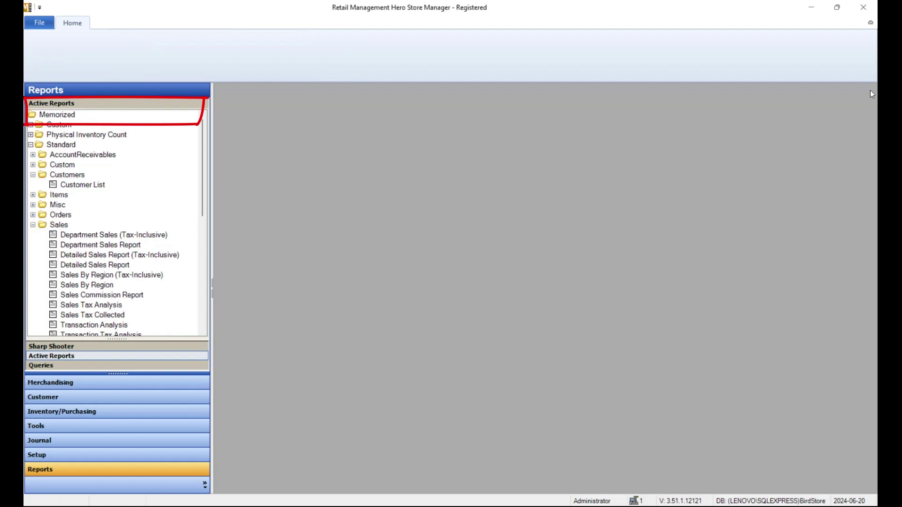
double_click(50, 115)
double_click(89, 125)
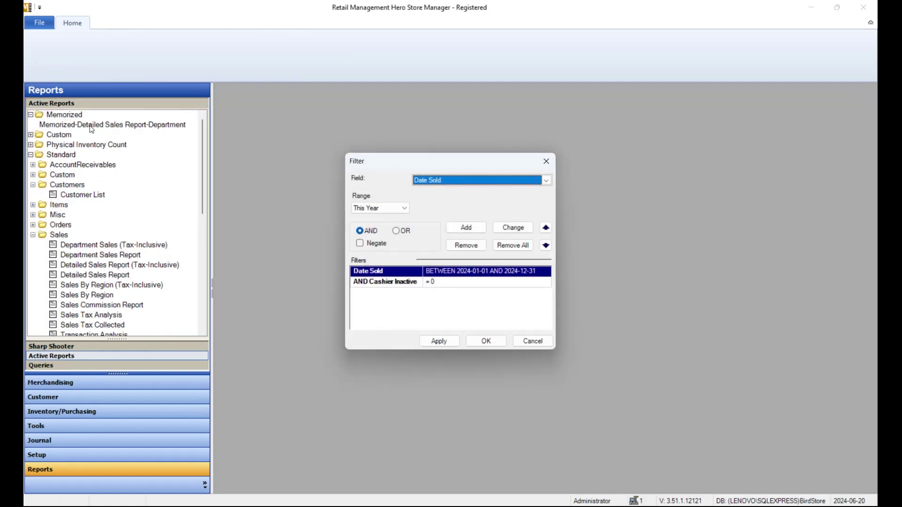
left_click(503, 345)
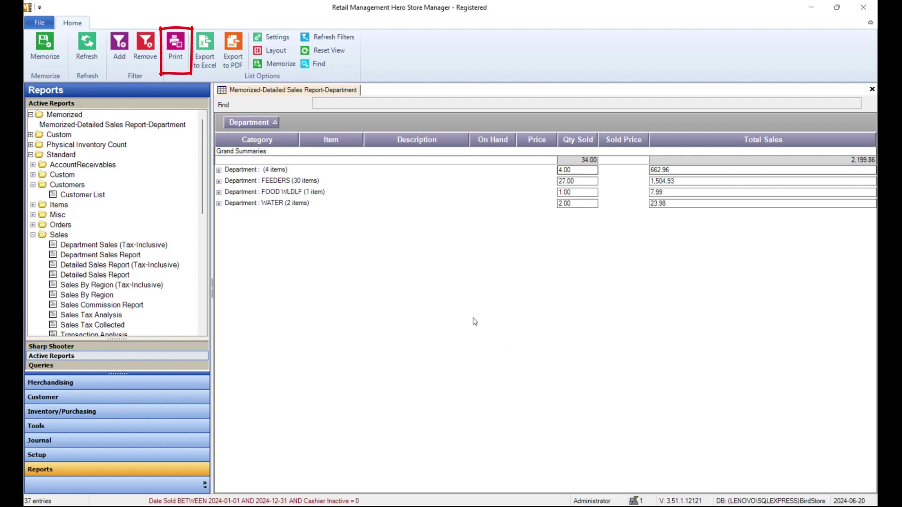
- Open a maximized print preview of the memorized report and review its page setup without changing anything
left_click(173, 57)
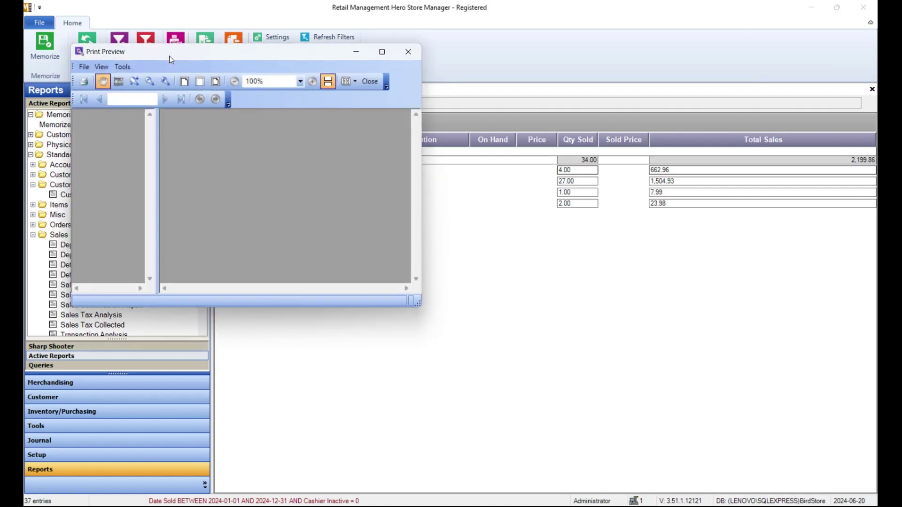
left_click(383, 52)
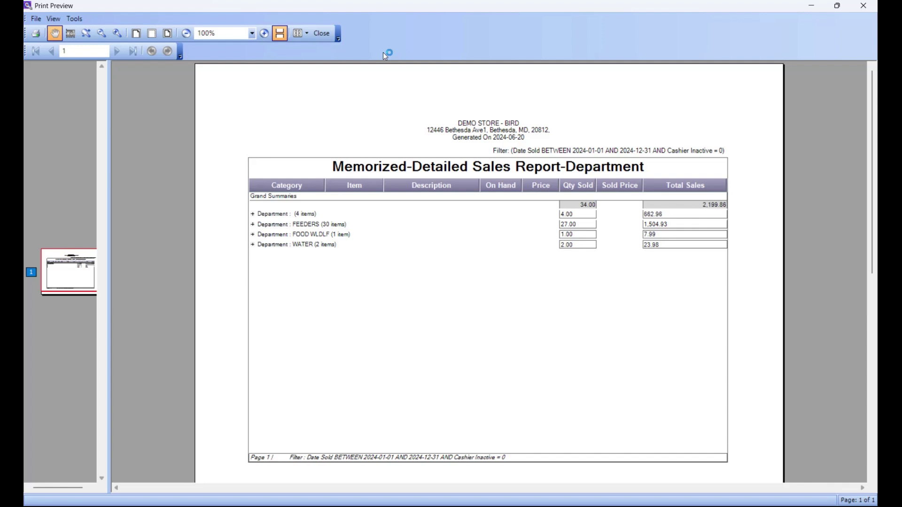
left_click(36, 18)
left_click(42, 48)
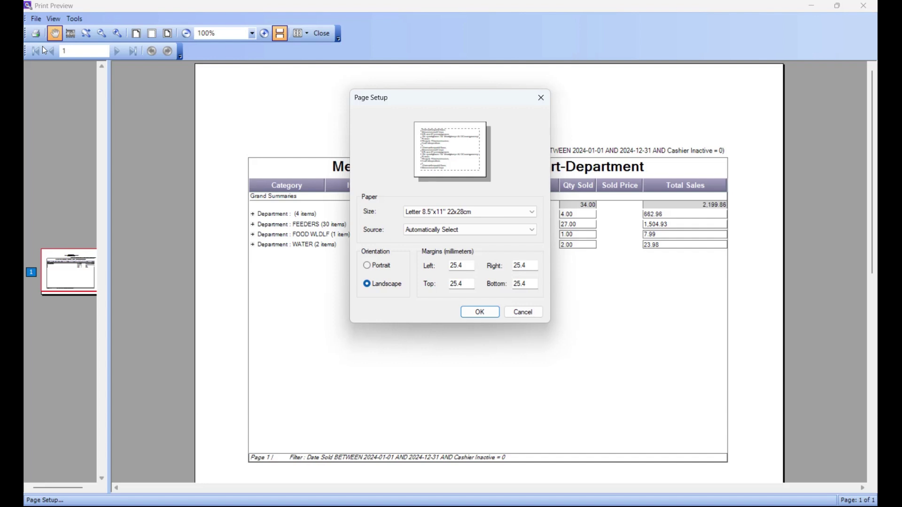
left_click(532, 310)
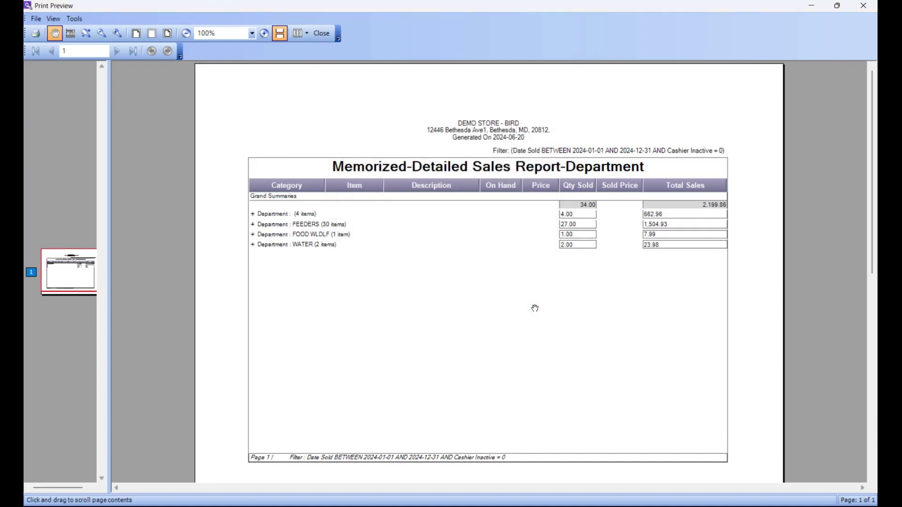